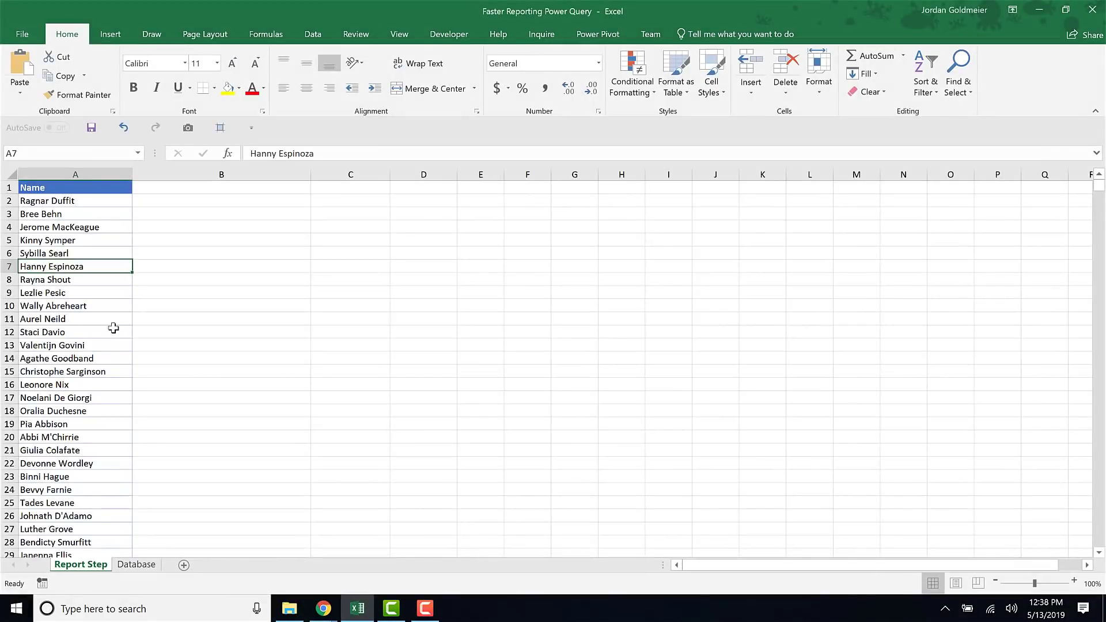
- Browse the names in the Report Step list in column A
click(113, 330)
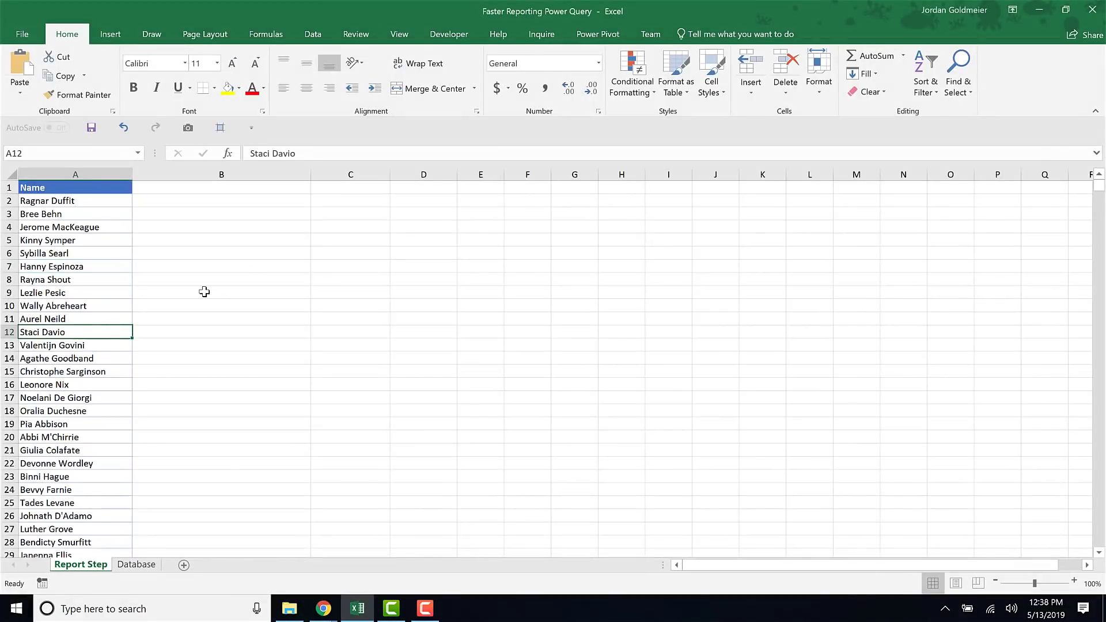
key(Right)
key(Up)
key(Up)
key(Up)
key(Up)
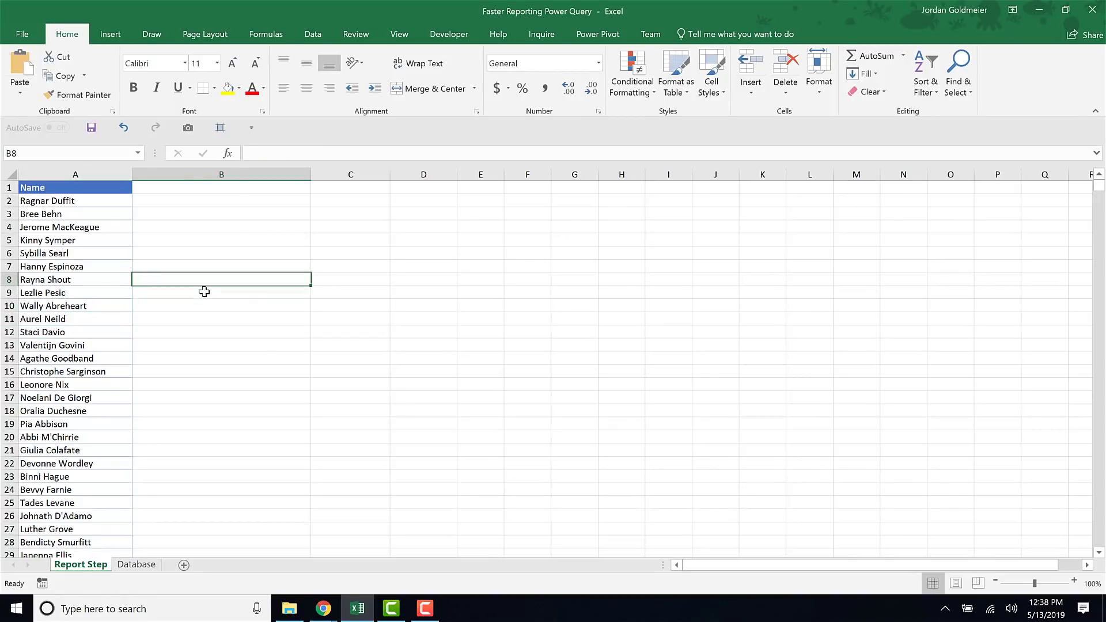
key(Left)
key(Down)
key(Down)
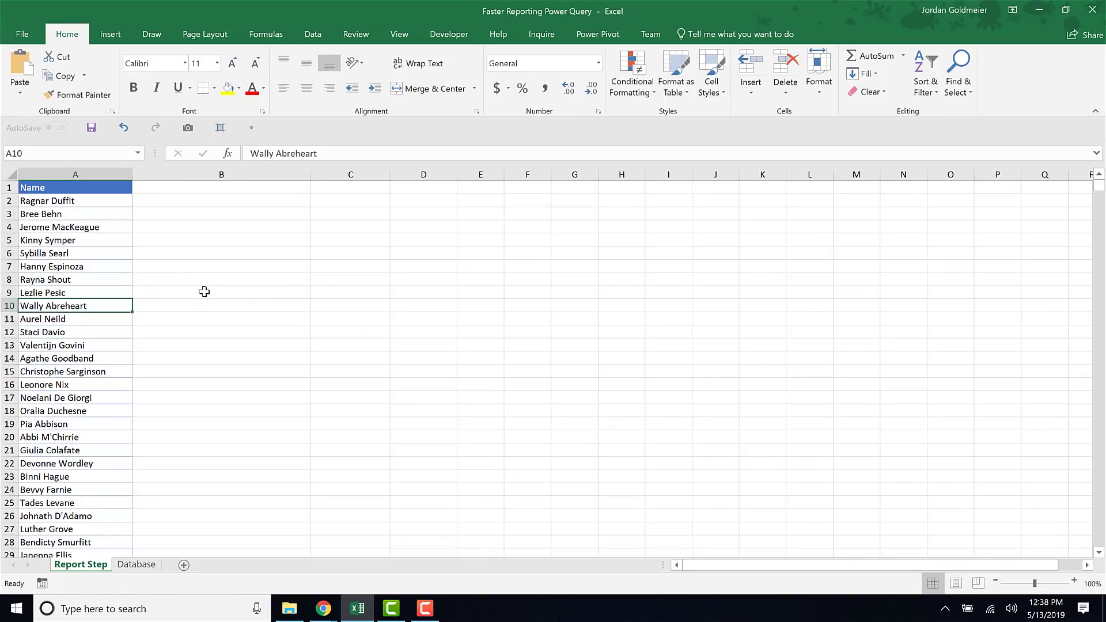
click(181, 249)
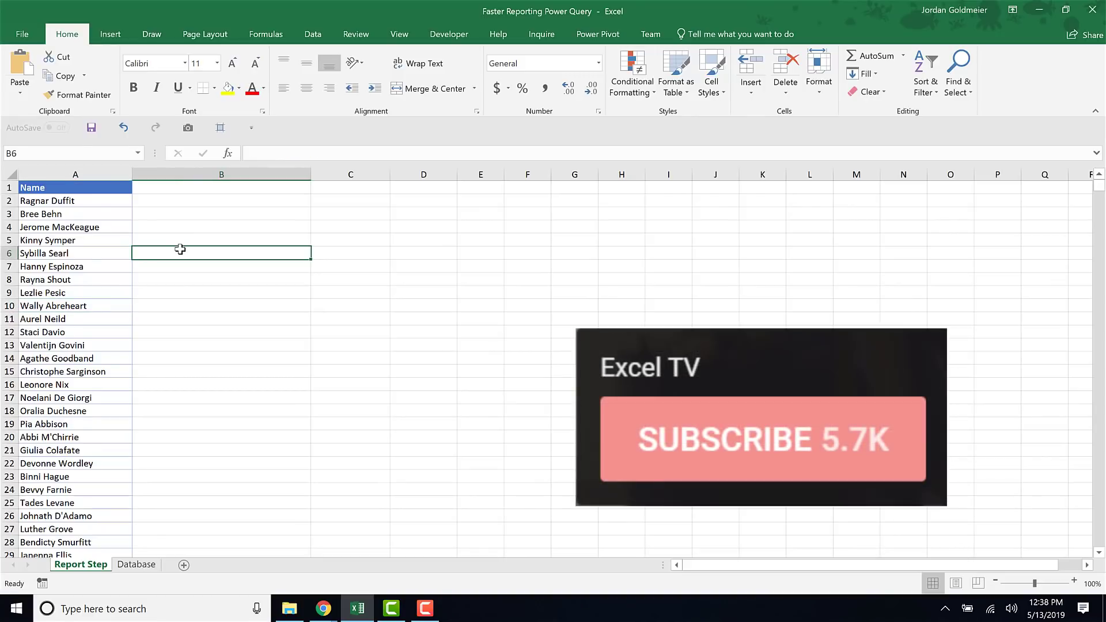
click(120, 253)
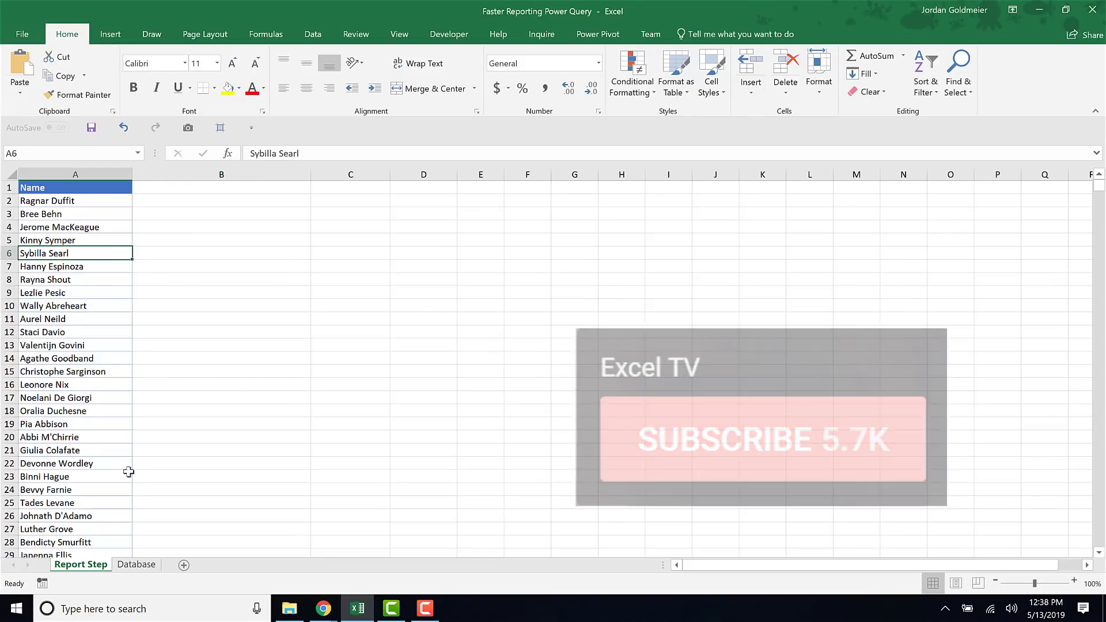
- On the Database sheet, check how far the full_name, email, gender and ip_address records extend
key(ctrl+Page_Down)
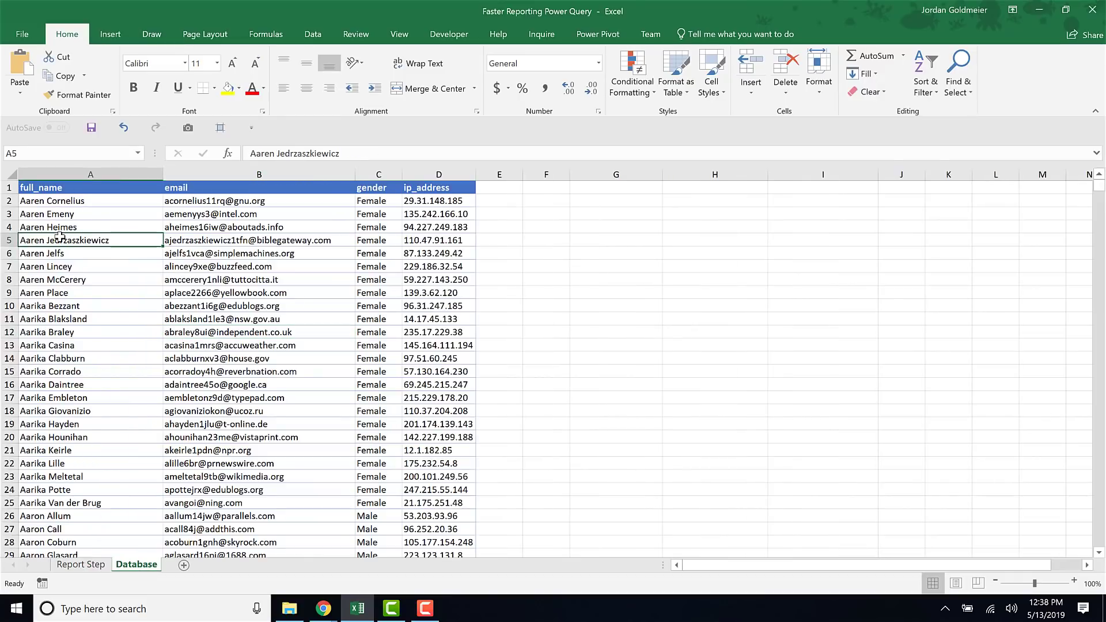
key(Up)
key(Up)
key(Up)
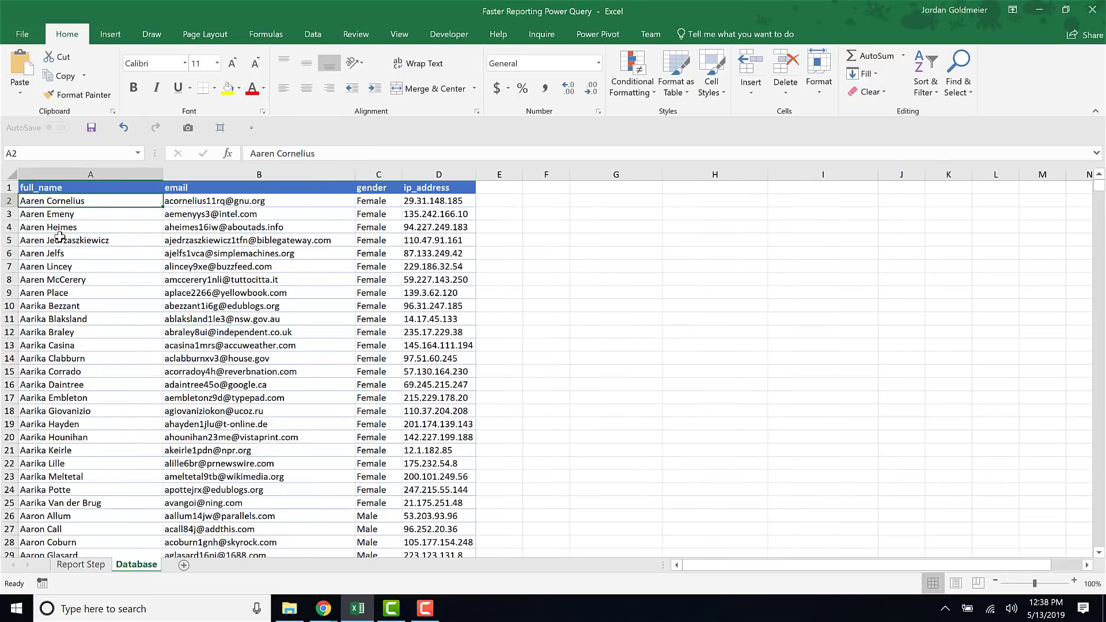
key(ctrl+Down)
key(Right)
key(Right)
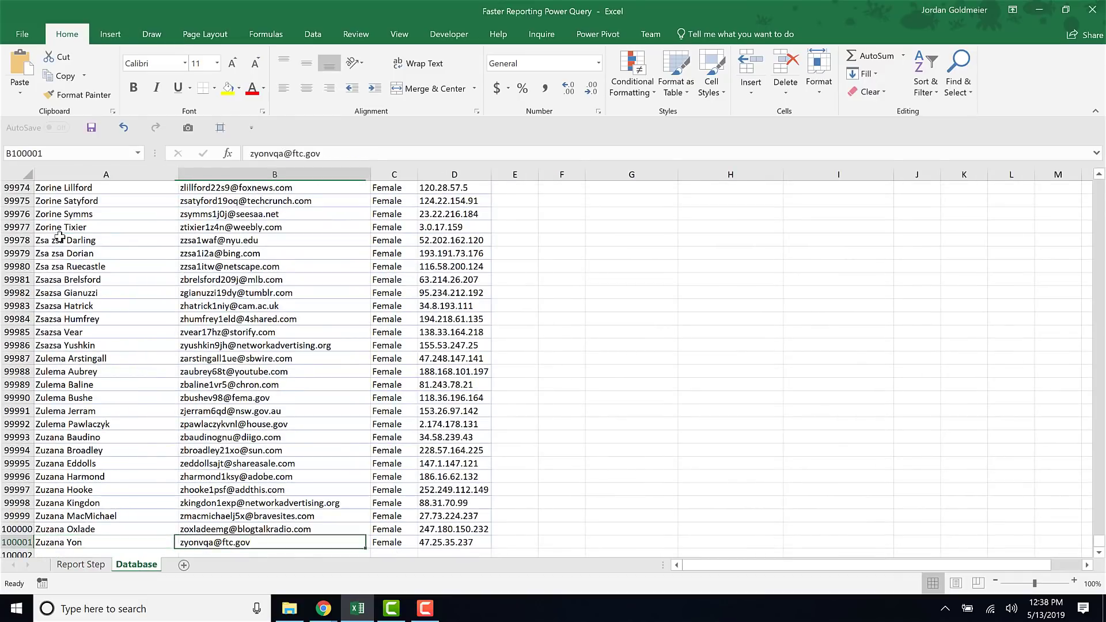
key(ctrl+Up)
key(Down)
key(Left)
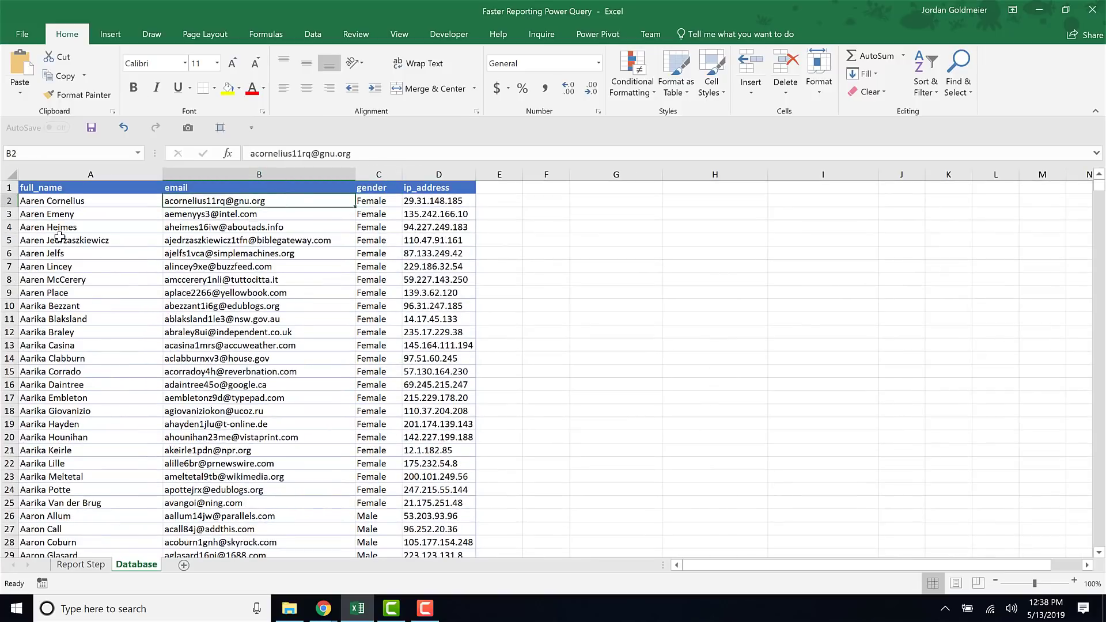
- Compare Report Step names against Database records, finishing on a cell inside the Database data
click(80, 565)
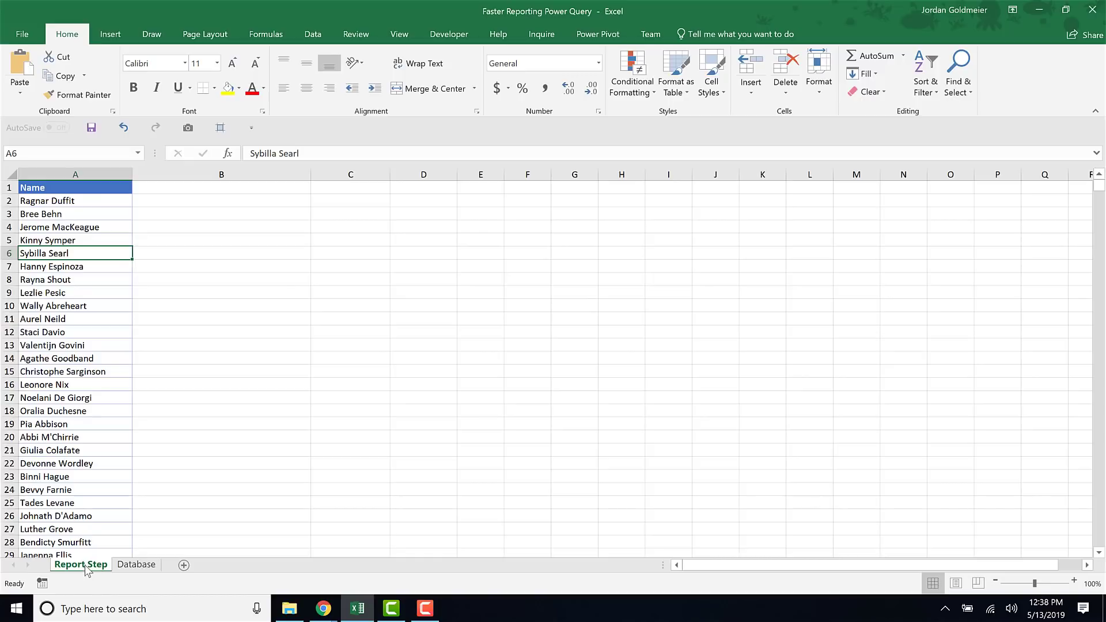
click(121, 565)
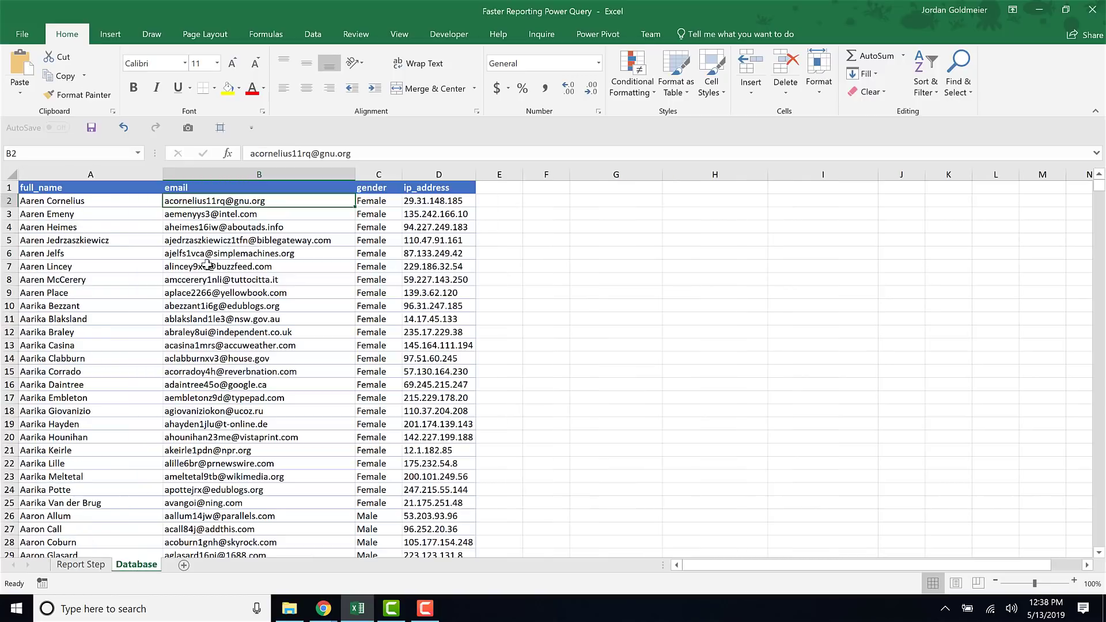
click(206, 266)
click(102, 566)
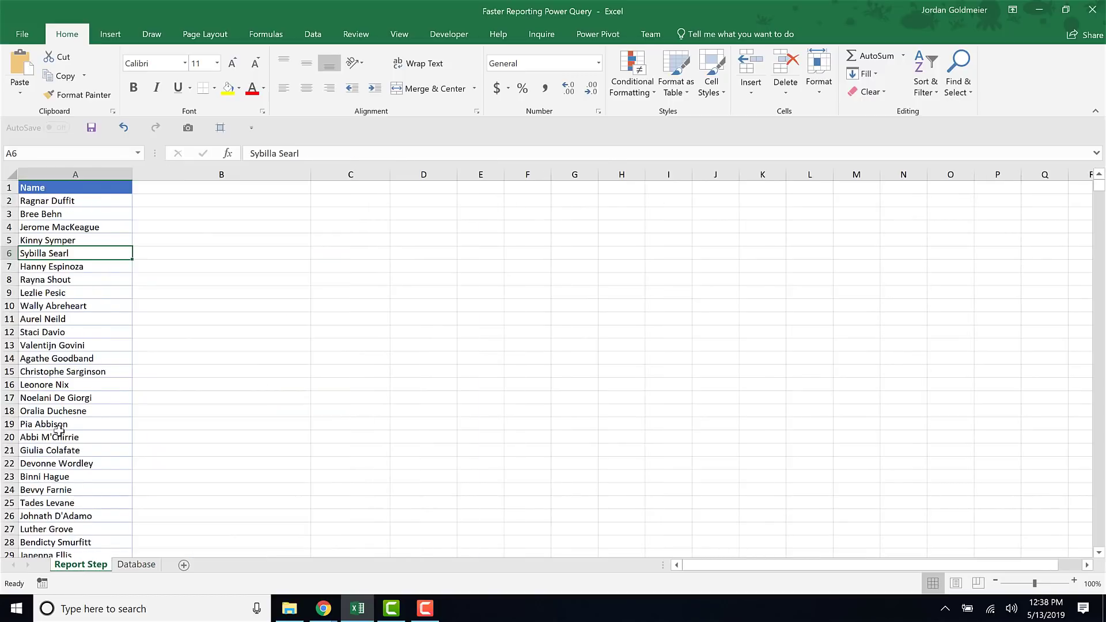
click(59, 436)
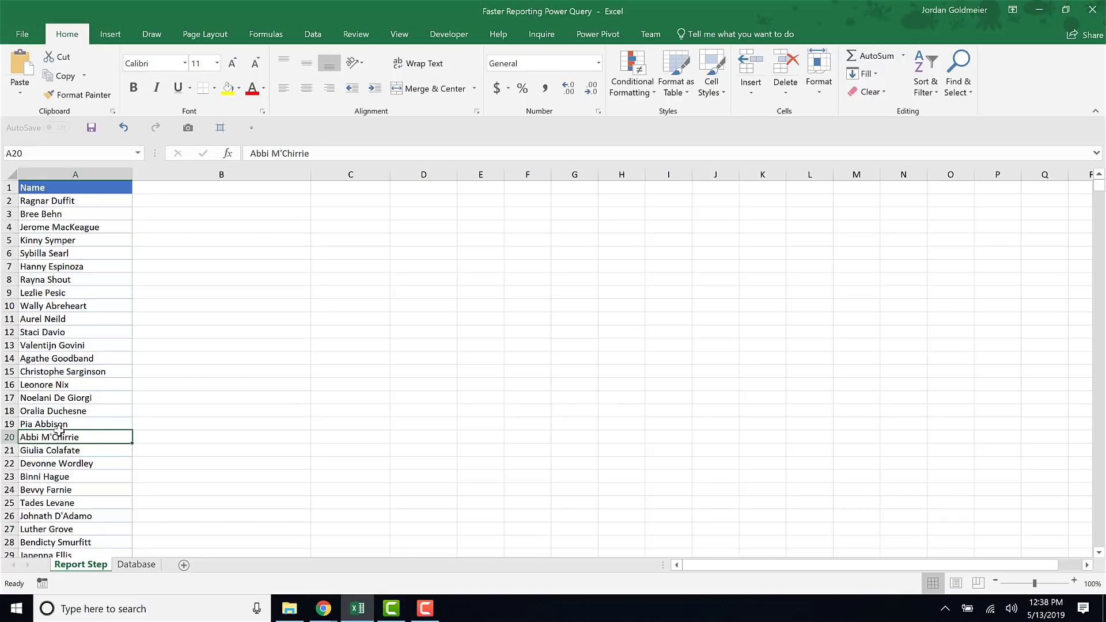
click(137, 565)
click(131, 357)
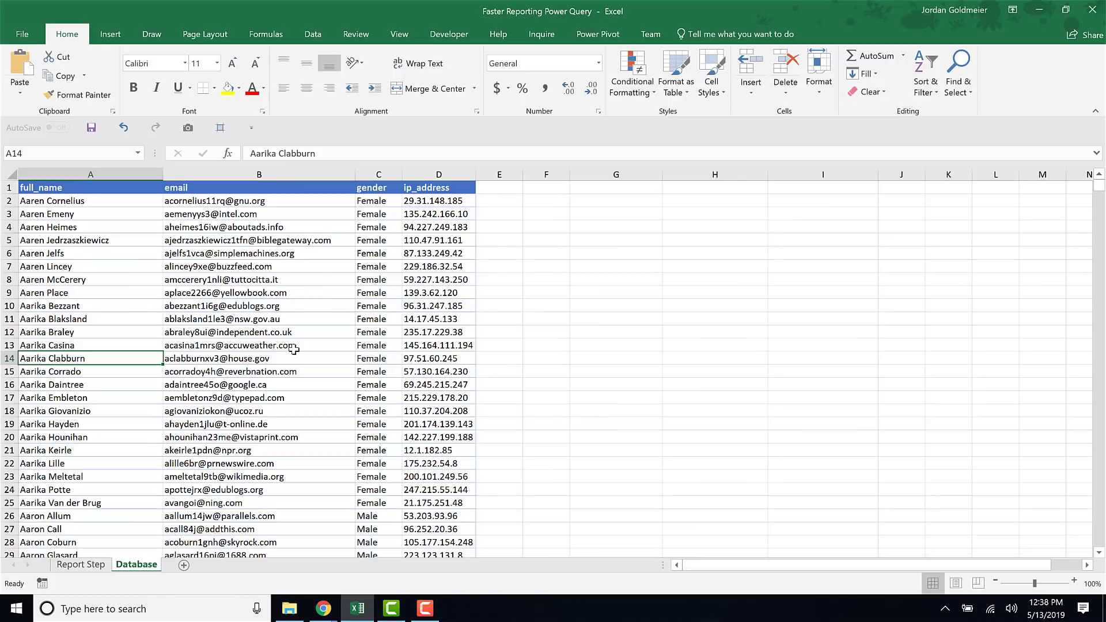
- Make the Database records a table named Database with banded rows off
key(ctrl+t)
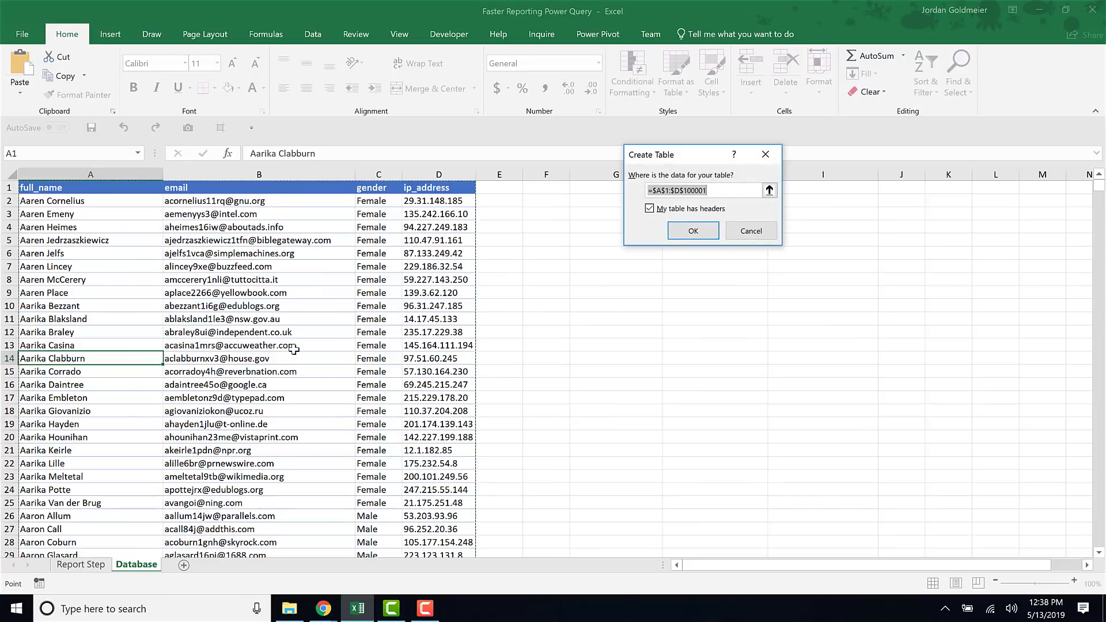
key(Return)
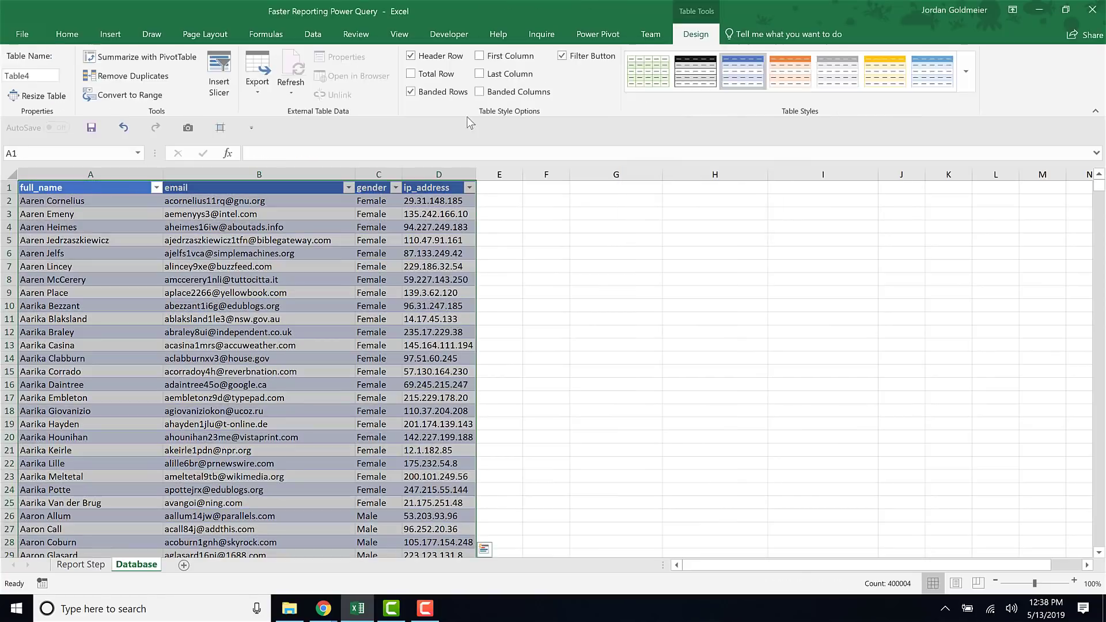
click(460, 97)
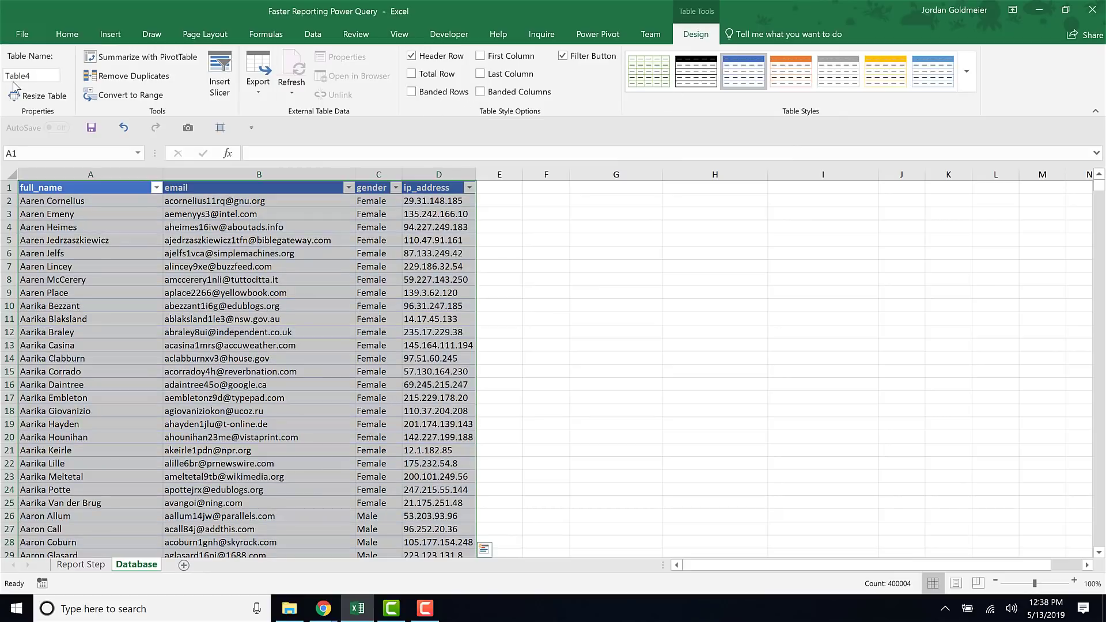
click(35, 76)
text(Databas)
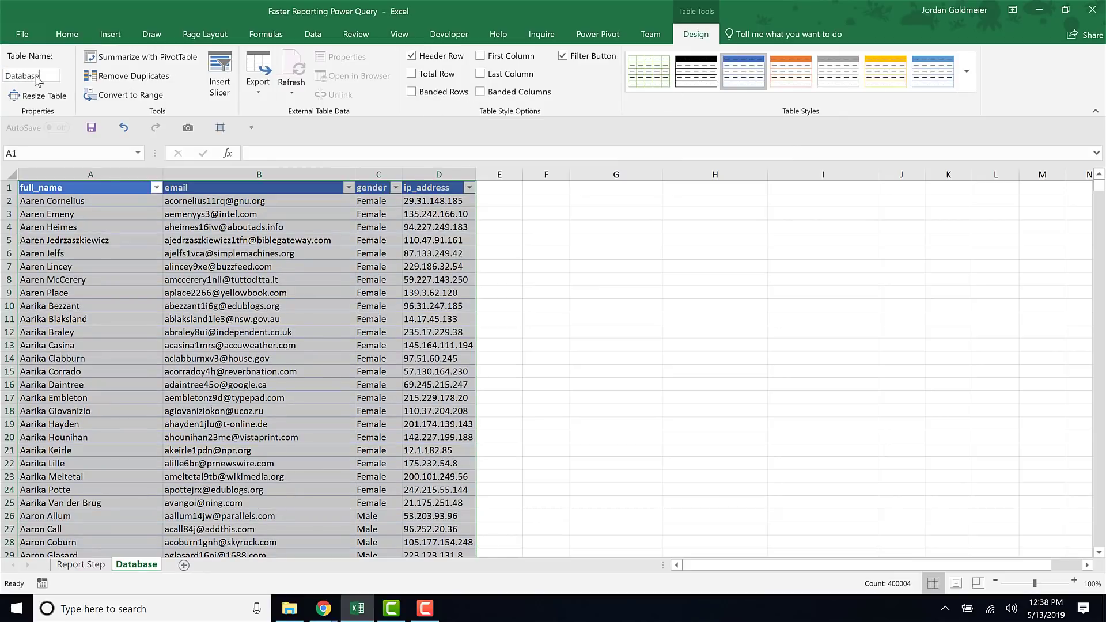
text(e)
key(Return)
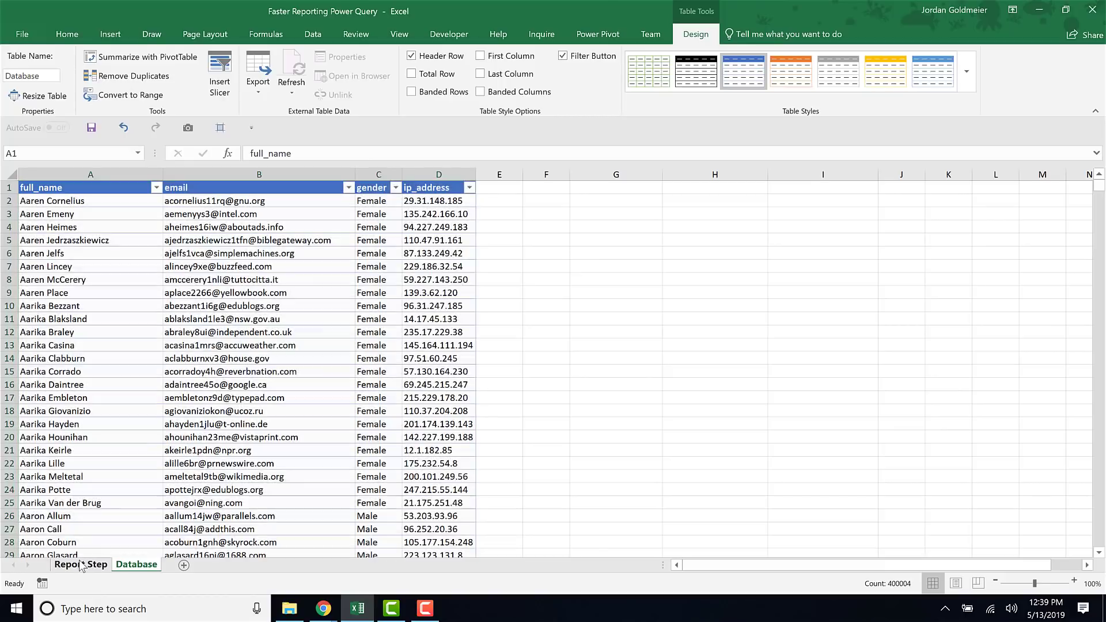
- Make the Report Step name list a table named ReportStep with banded rows off
click(81, 566)
click(85, 278)
key(Up)
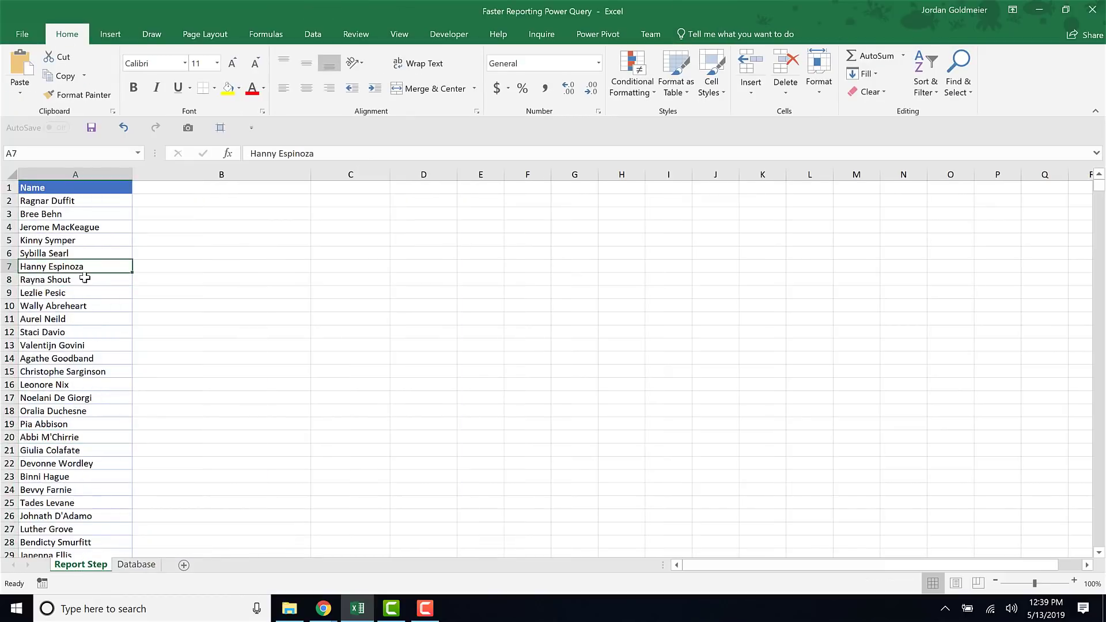
key(Up)
key(Up)
key(Up)
key(Up)
key(Up)
key(Up)
key(Down)
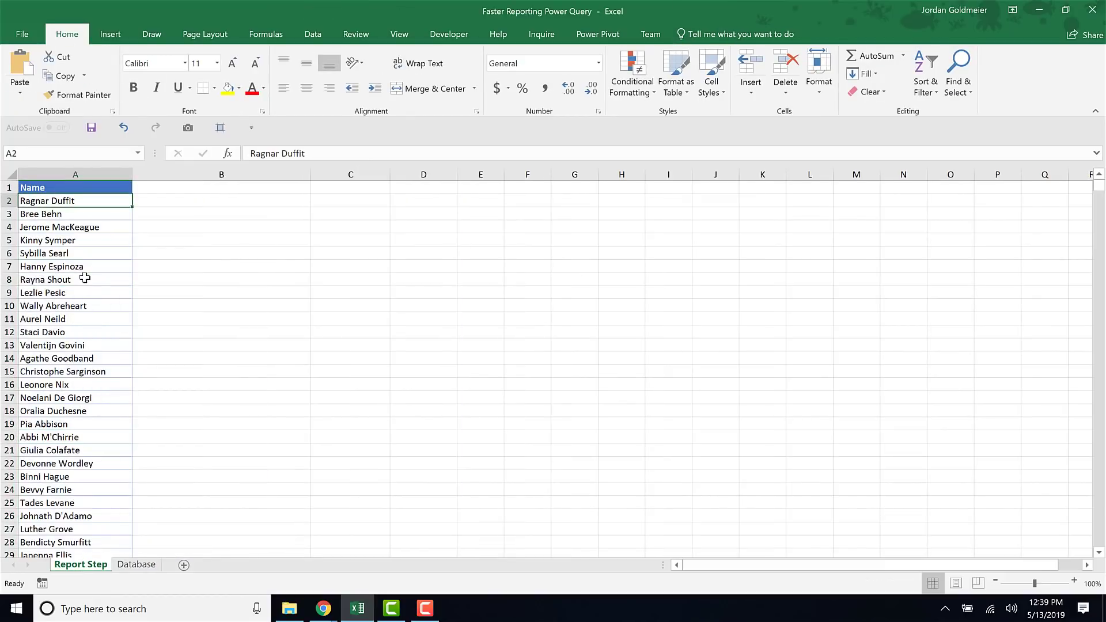
key(Down)
key(Down)
key(Down)
key(ctrl+t)
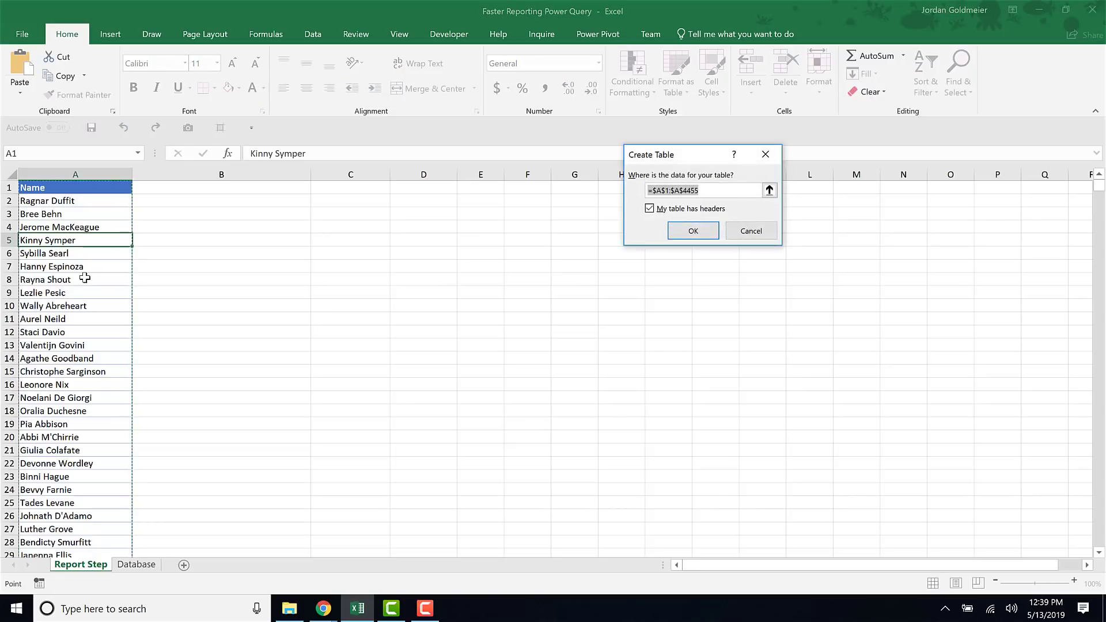
click(694, 231)
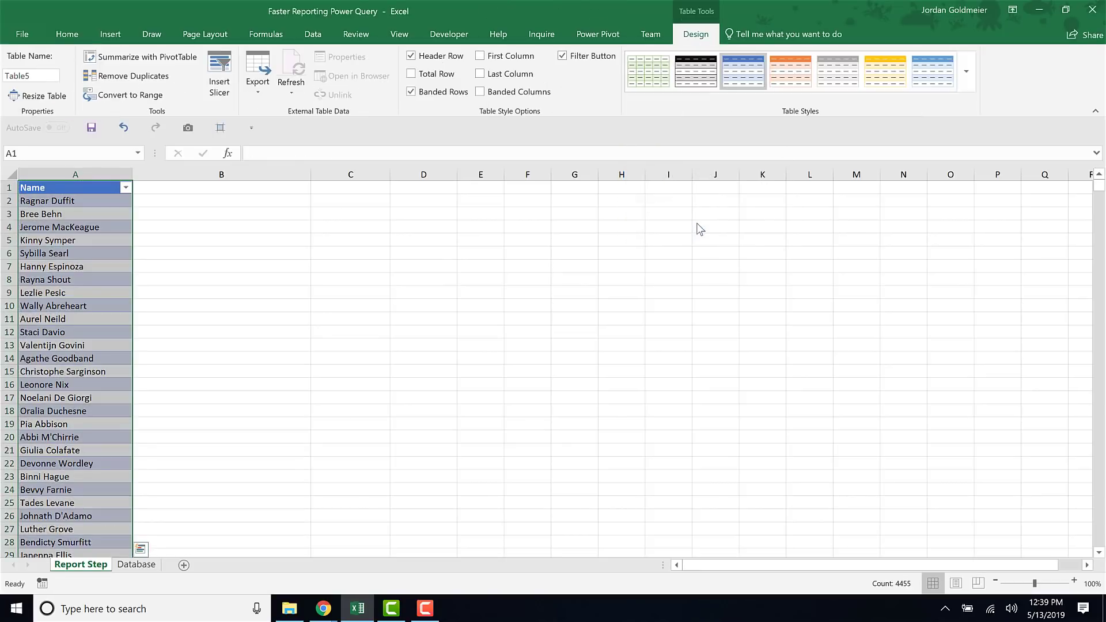
click(29, 75)
text(ReportStep)
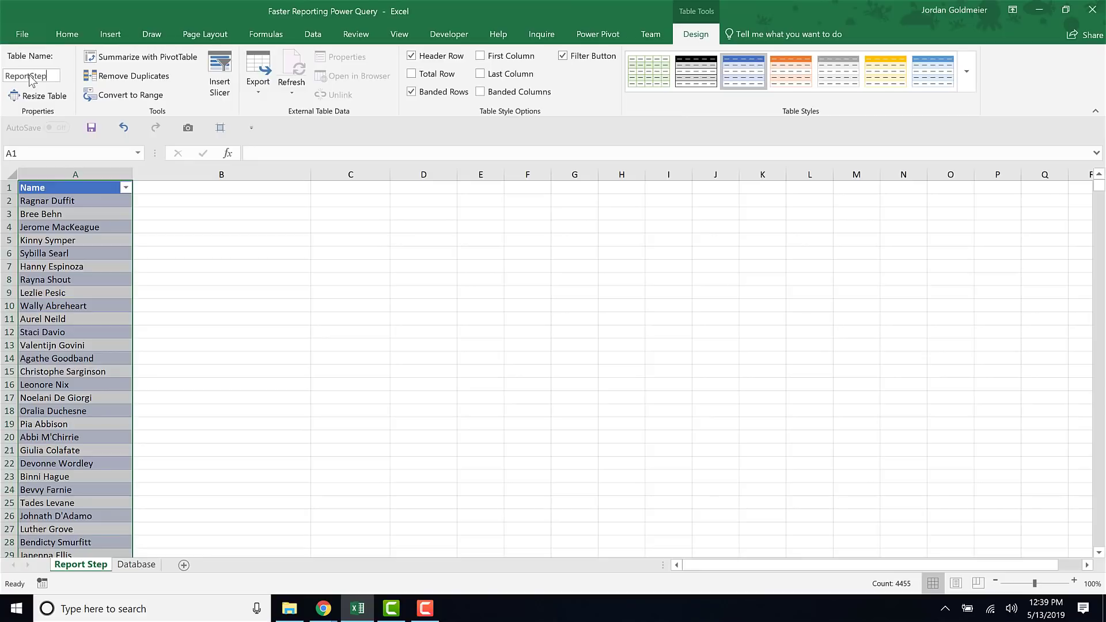
key(Return)
click(434, 94)
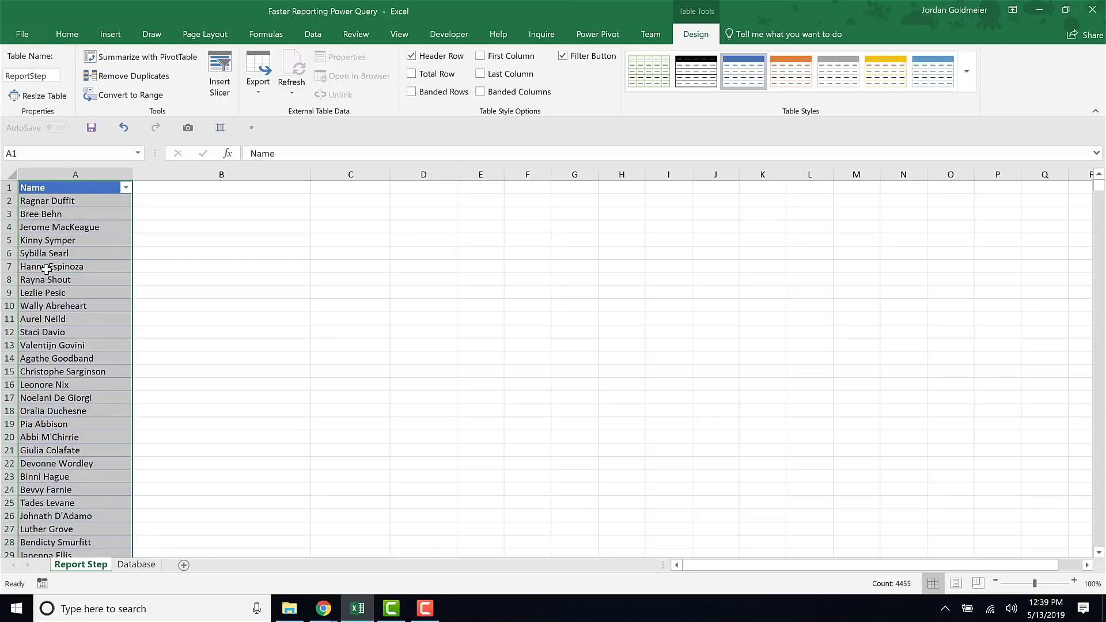
click(89, 252)
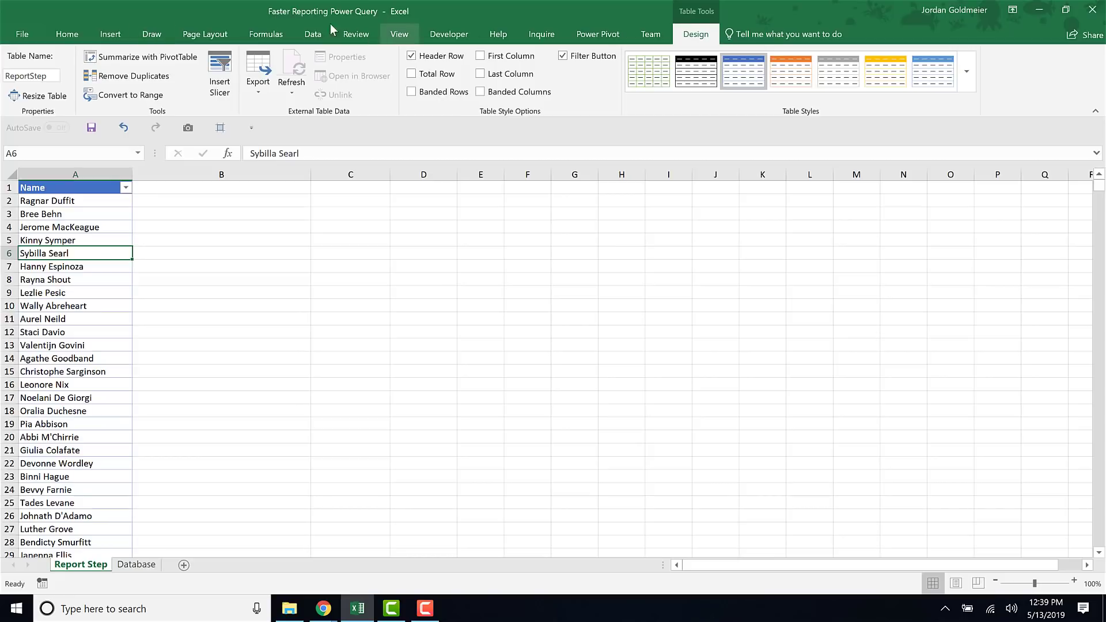
- Show the Queries & Connections pane and load the Database table as a connection-only query
click(306, 31)
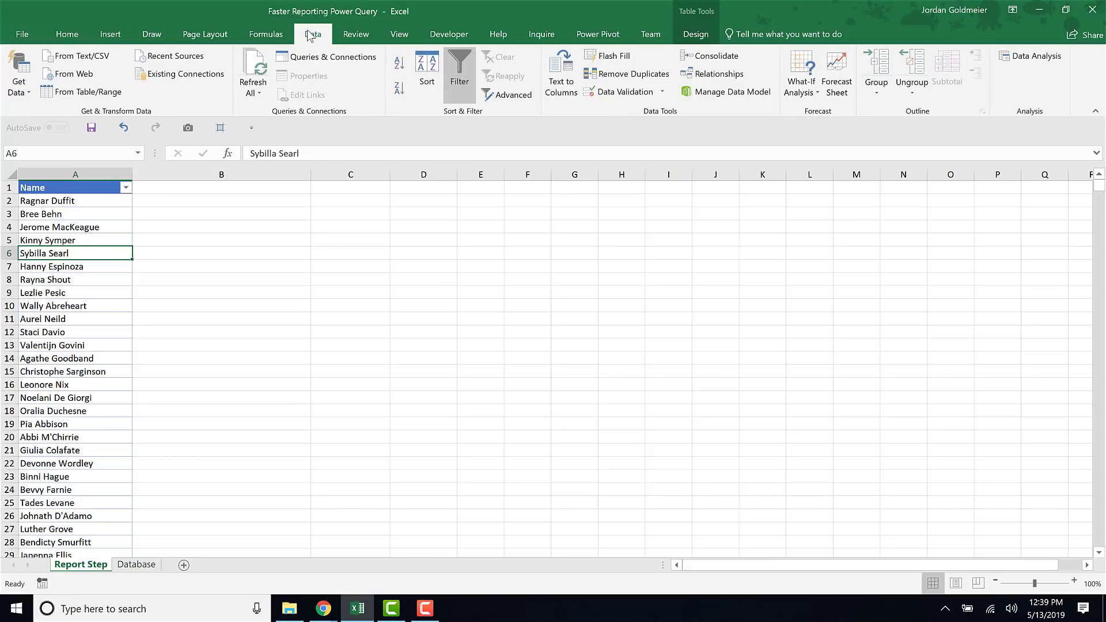
click(339, 58)
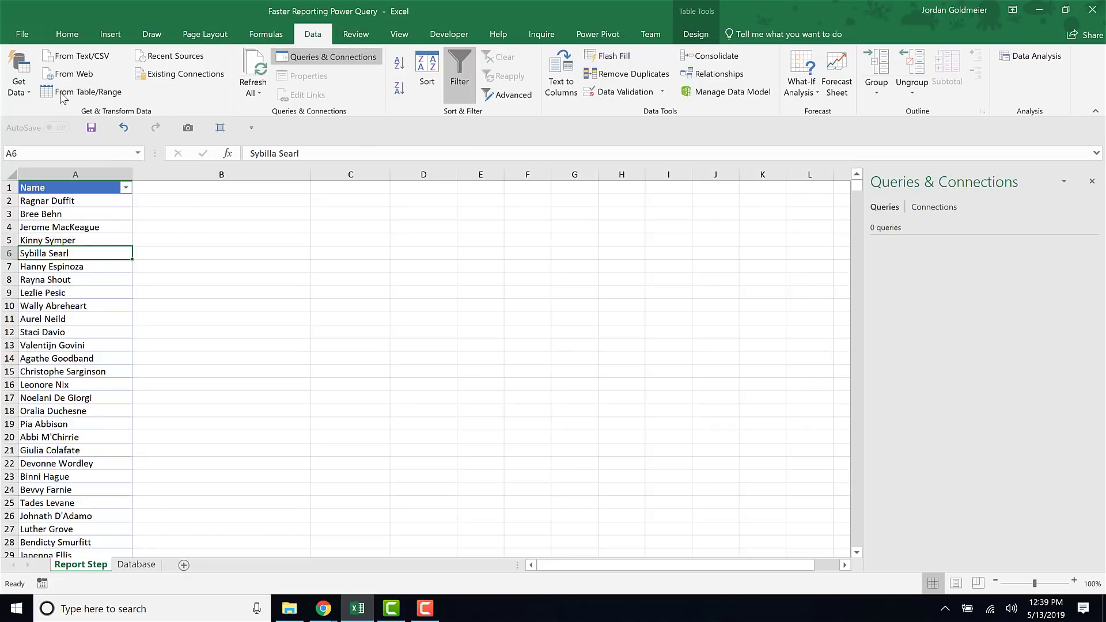
click(130, 565)
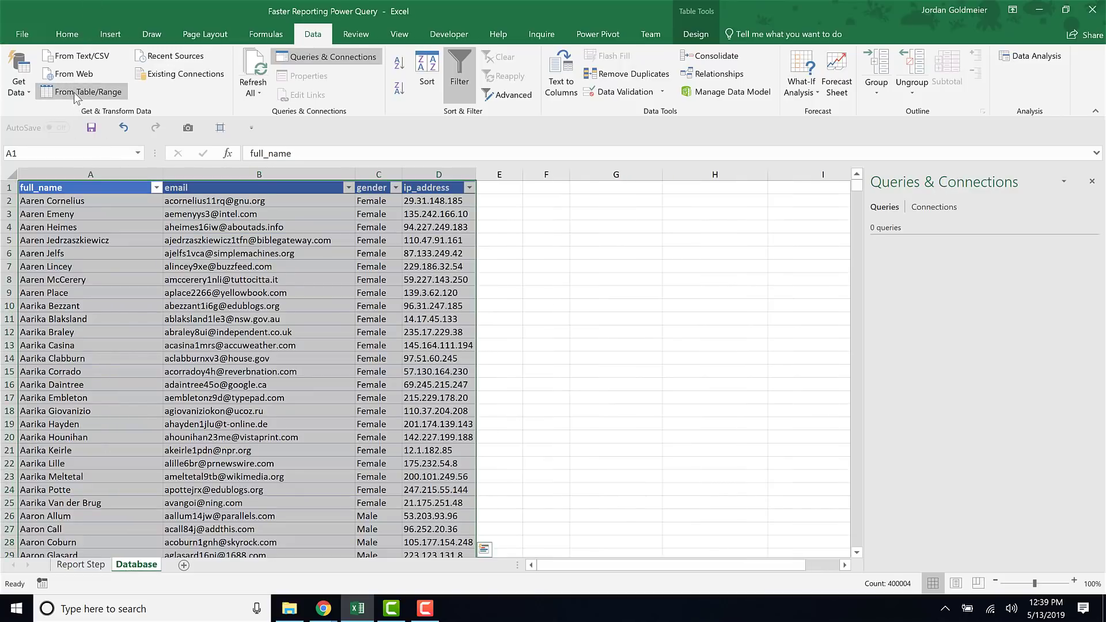
click(210, 373)
click(130, 253)
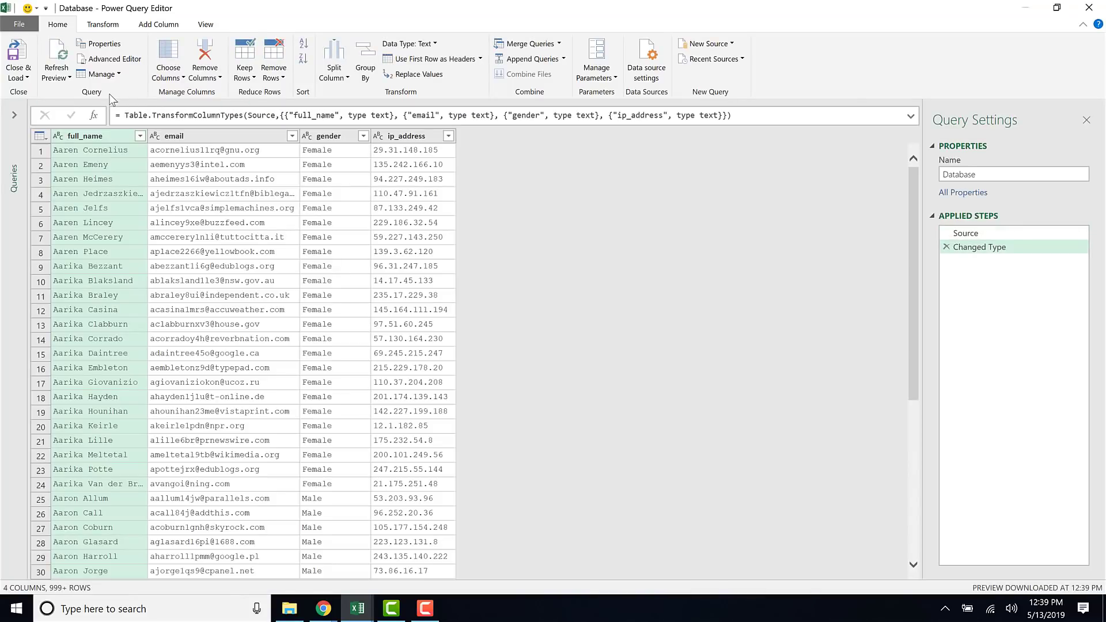
click(19, 24)
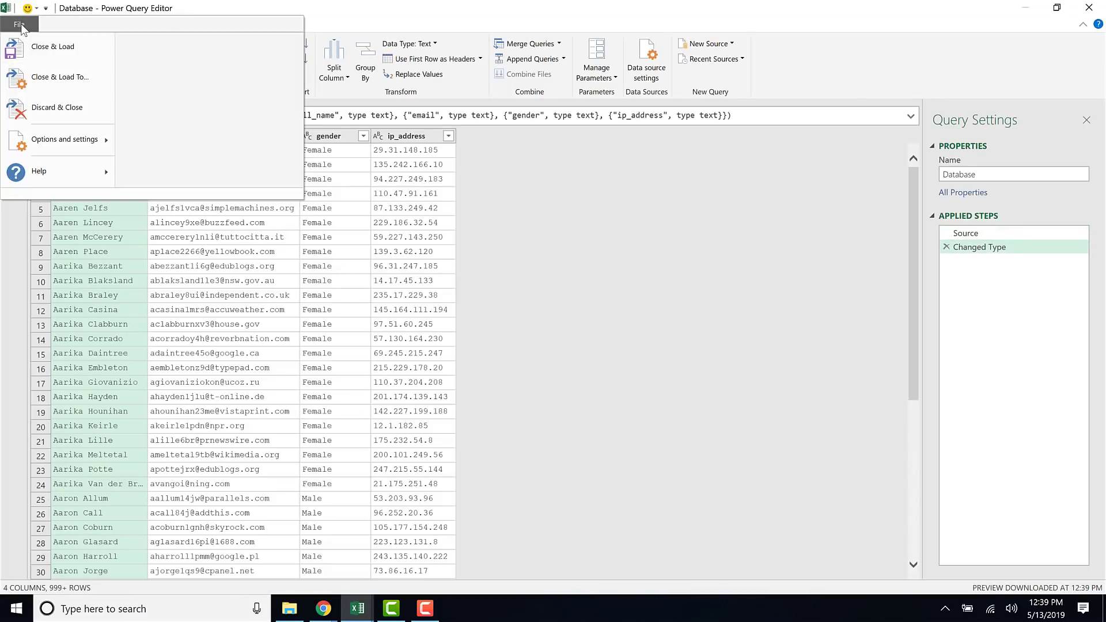
click(65, 53)
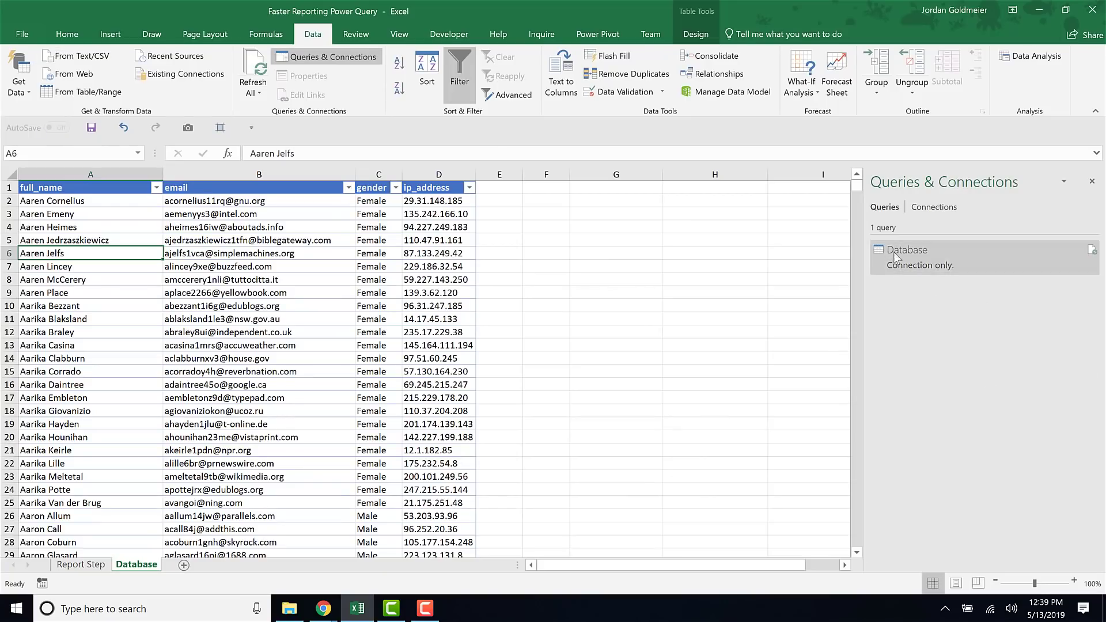
- Create a connection-only ReportStep query from the Report Step name list
click(81, 565)
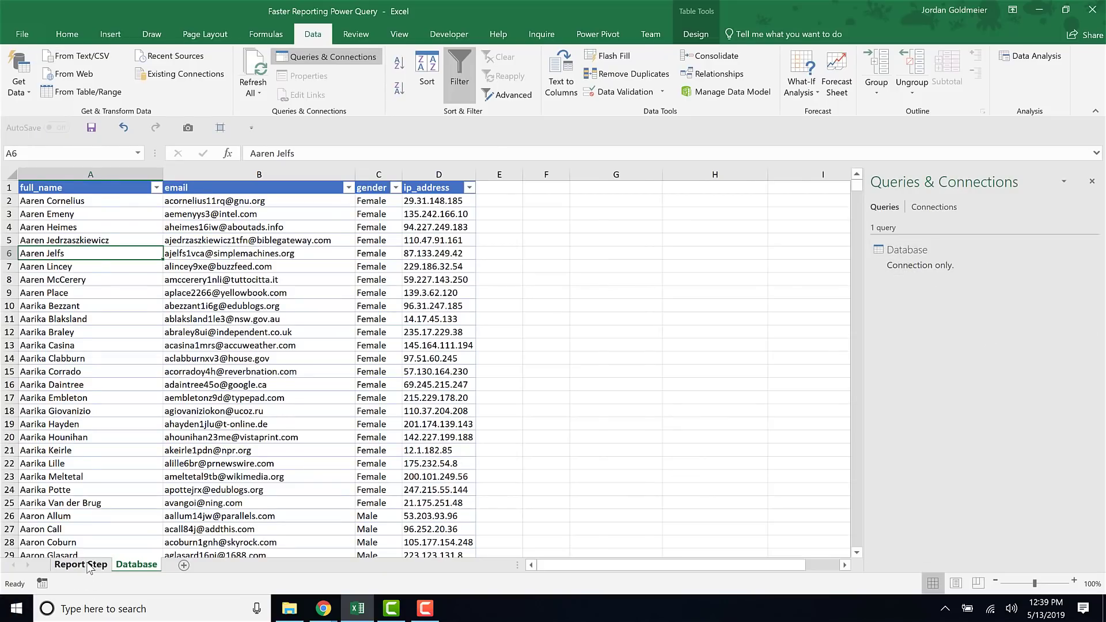
click(86, 93)
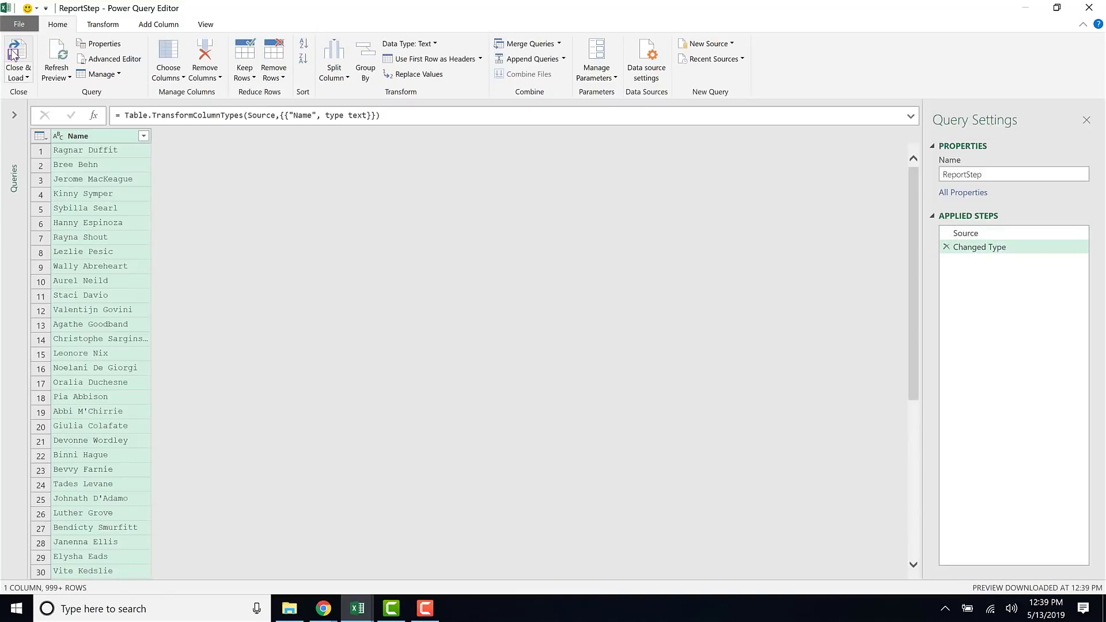
click(12, 55)
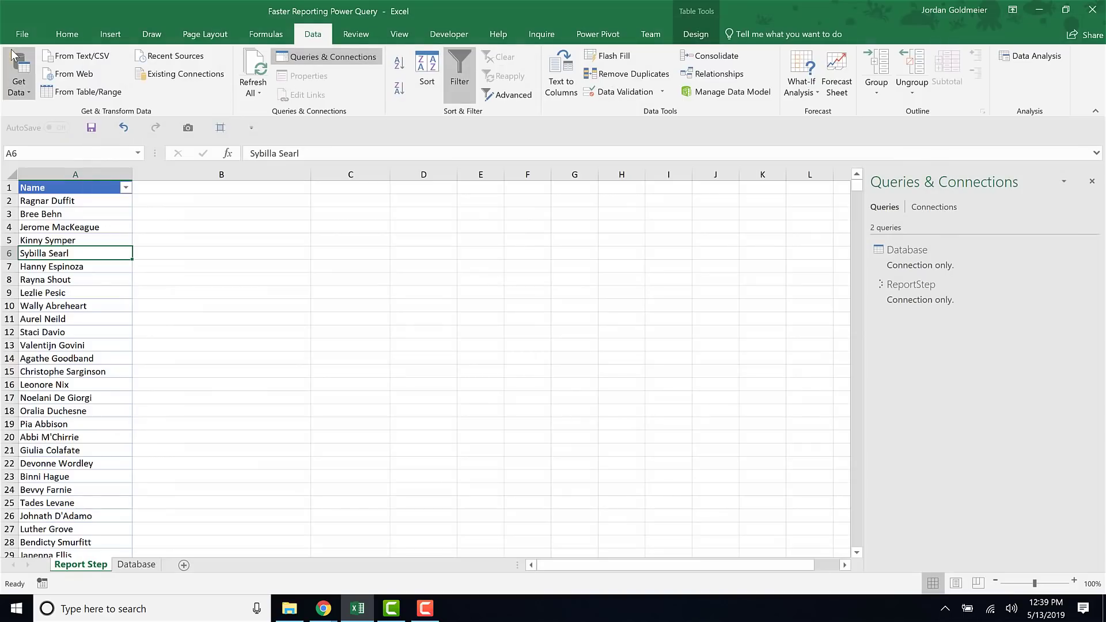
- Merge the ReportStep query with Database, joining Name to full_name as a left outer join
click(229, 329)
click(84, 291)
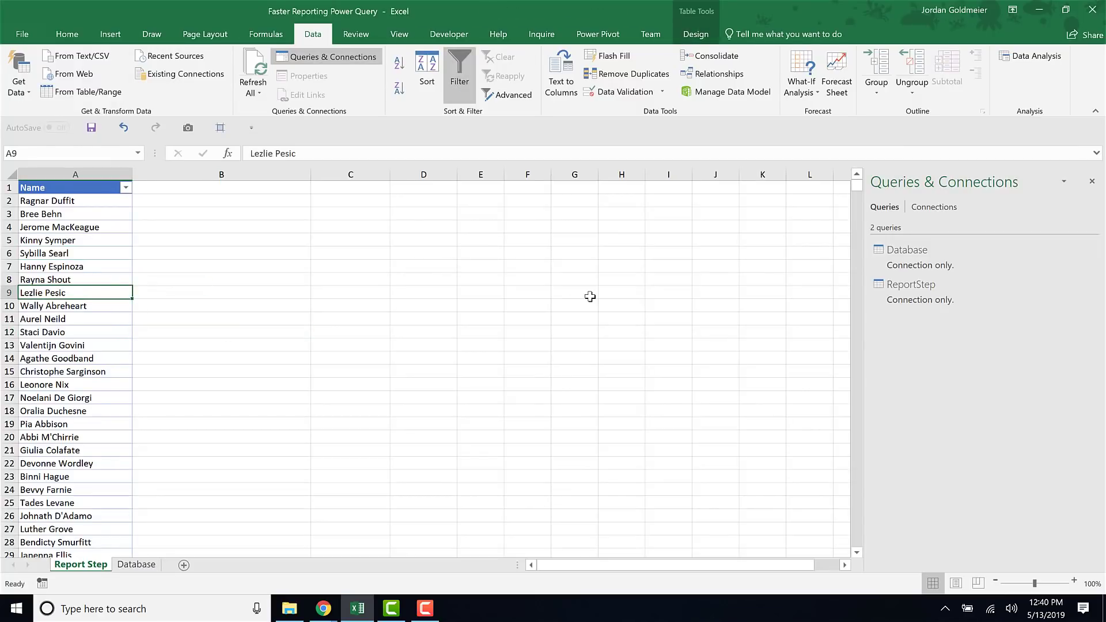
mouse_move(935, 264)
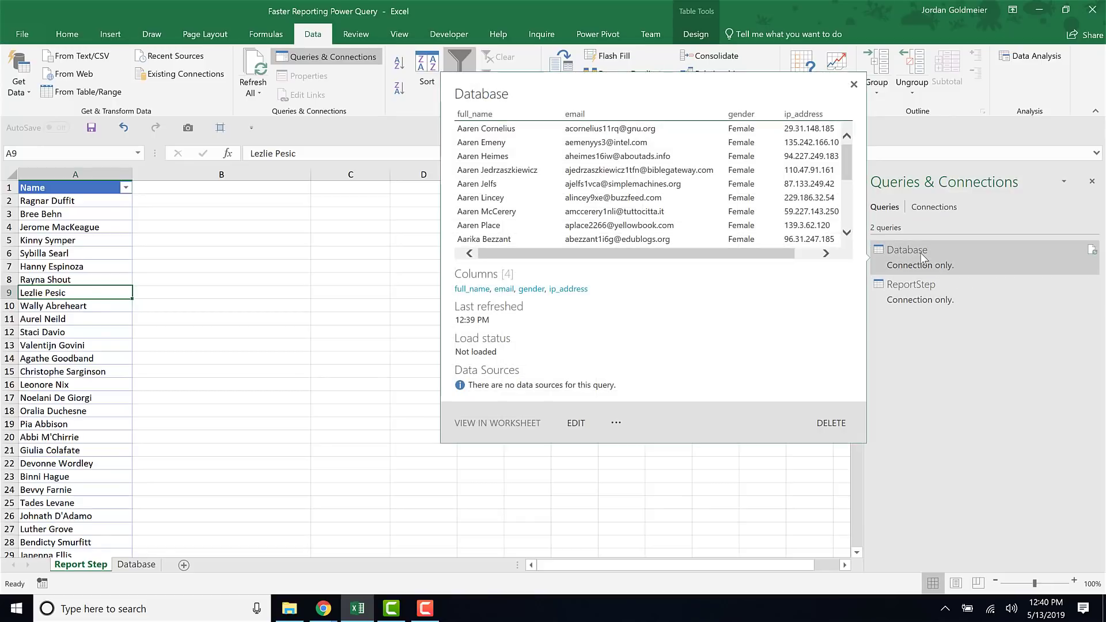
click(941, 292)
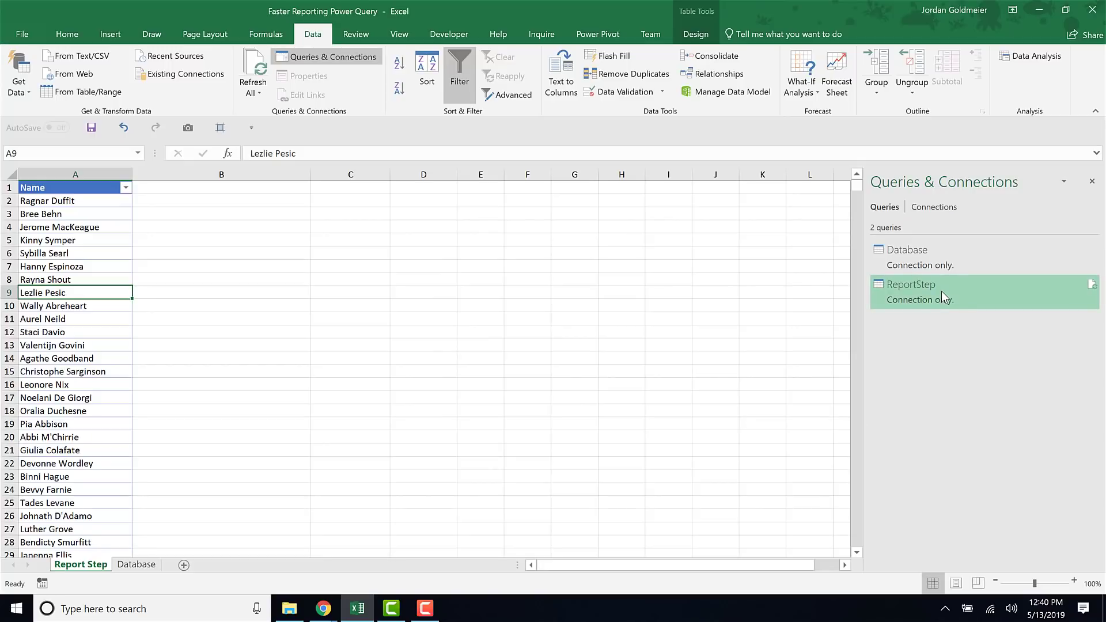
right_click(941, 292)
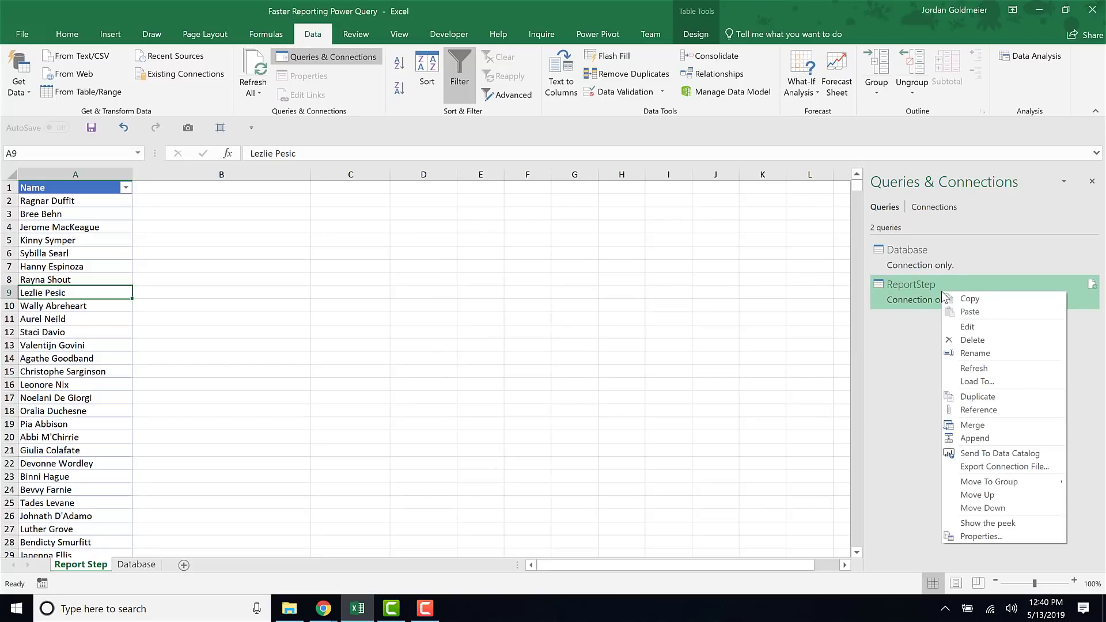
click(973, 427)
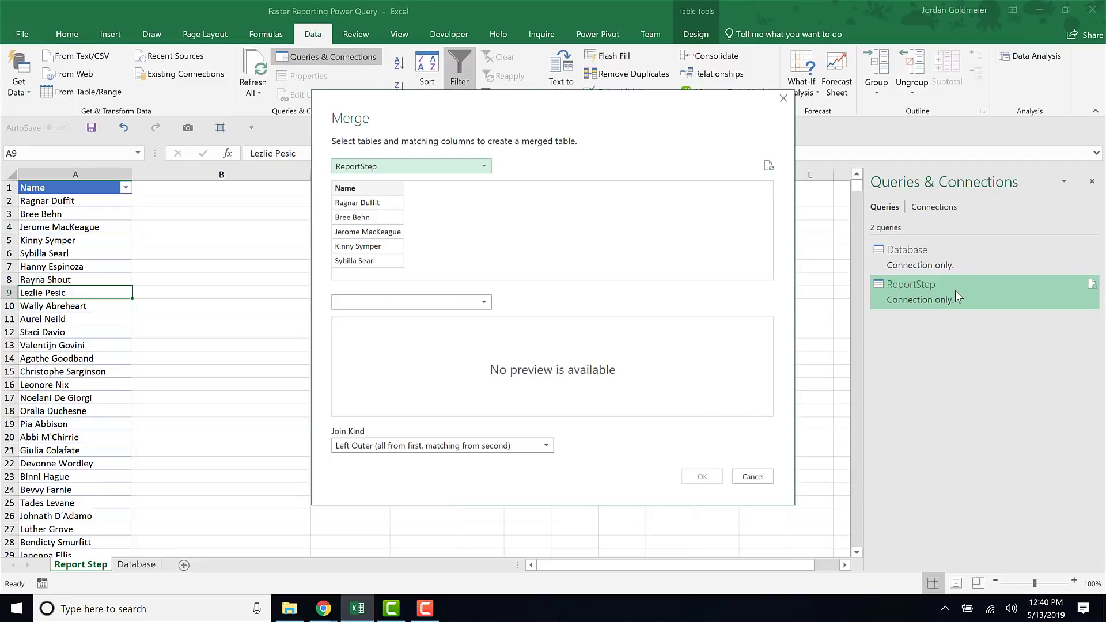
click(424, 164)
click(425, 164)
click(355, 189)
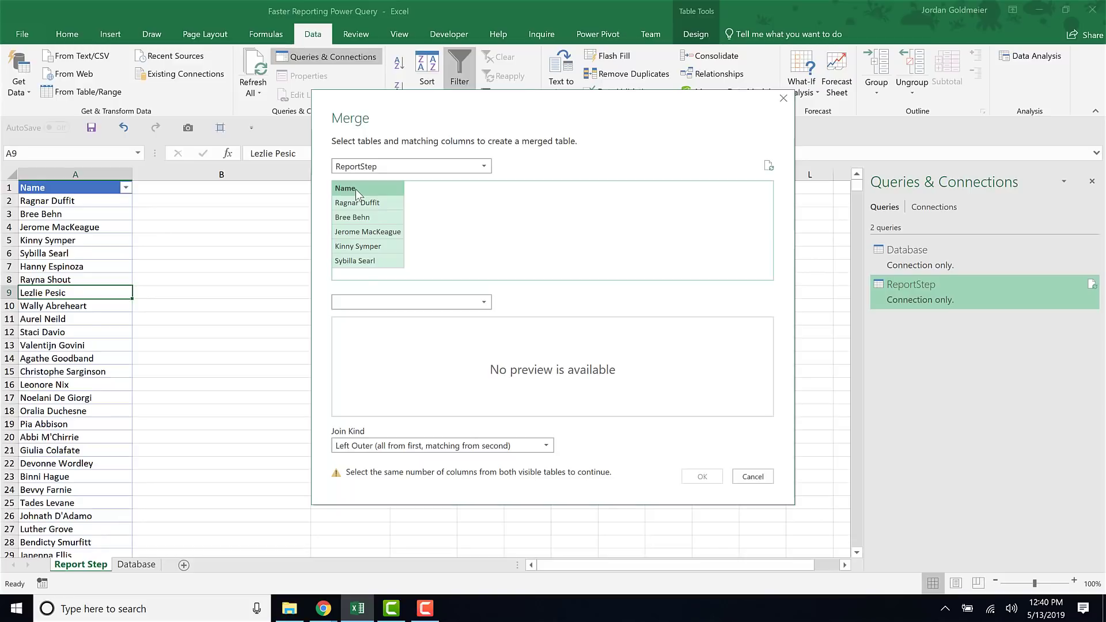
click(360, 302)
click(361, 318)
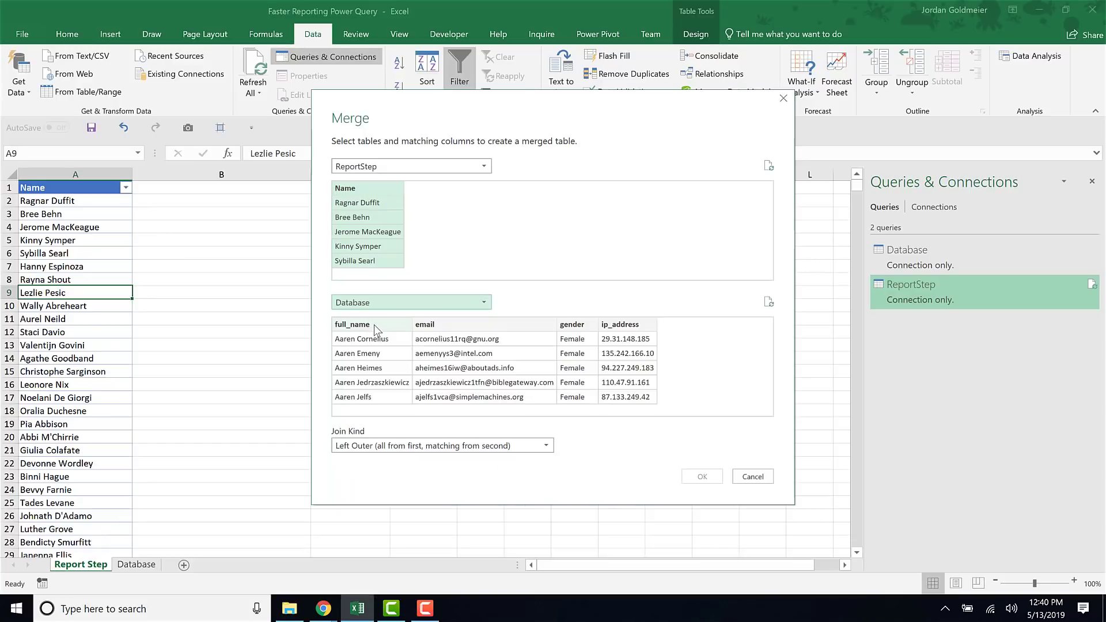
click(377, 330)
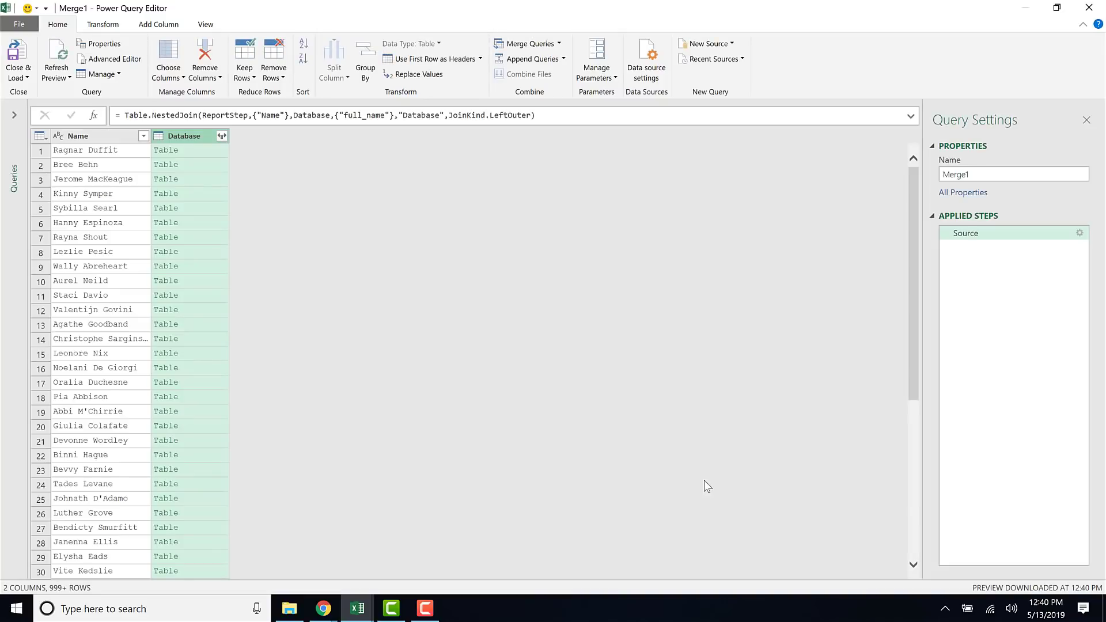
- Expand Database into email, gender and ip_address without full_name, then move ip_address before gender
click(221, 136)
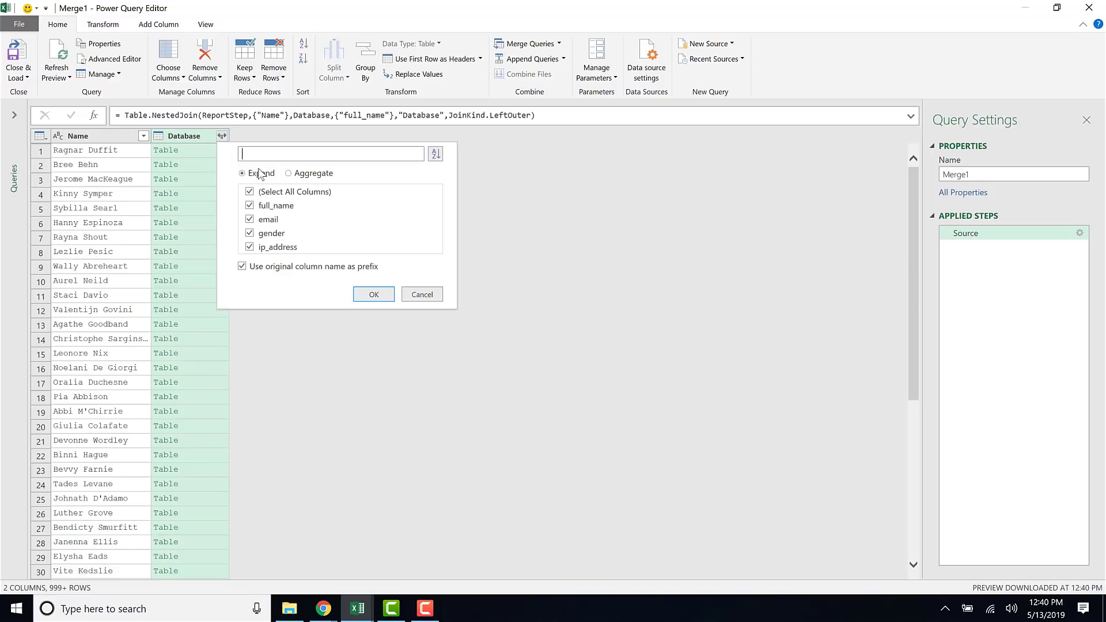
click(250, 206)
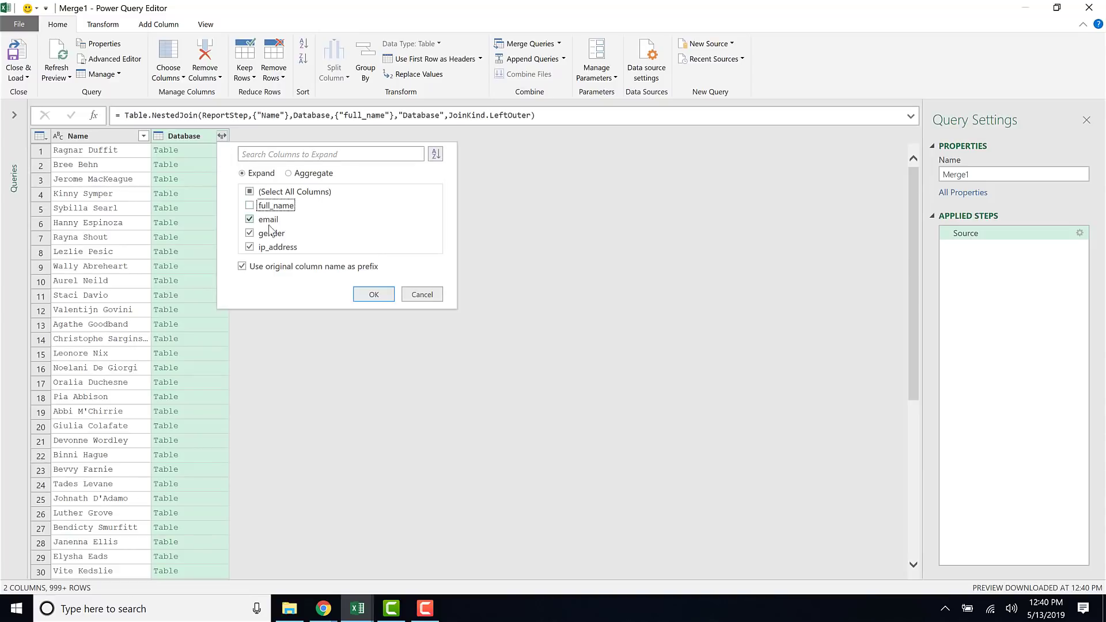
click(374, 295)
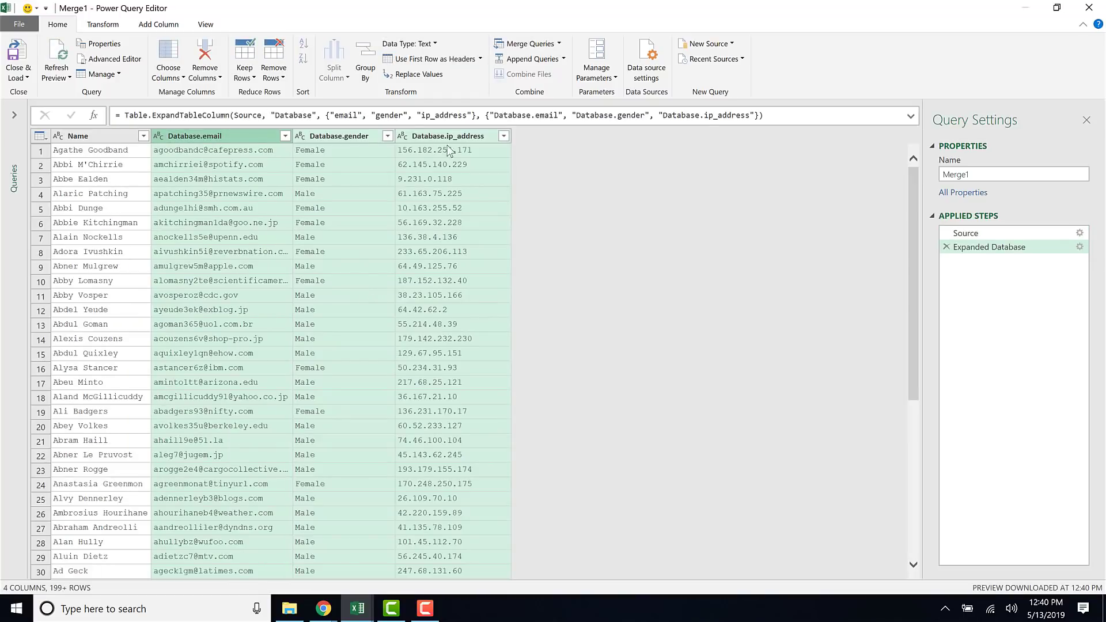
click(455, 137)
drag(455, 137, 339, 135)
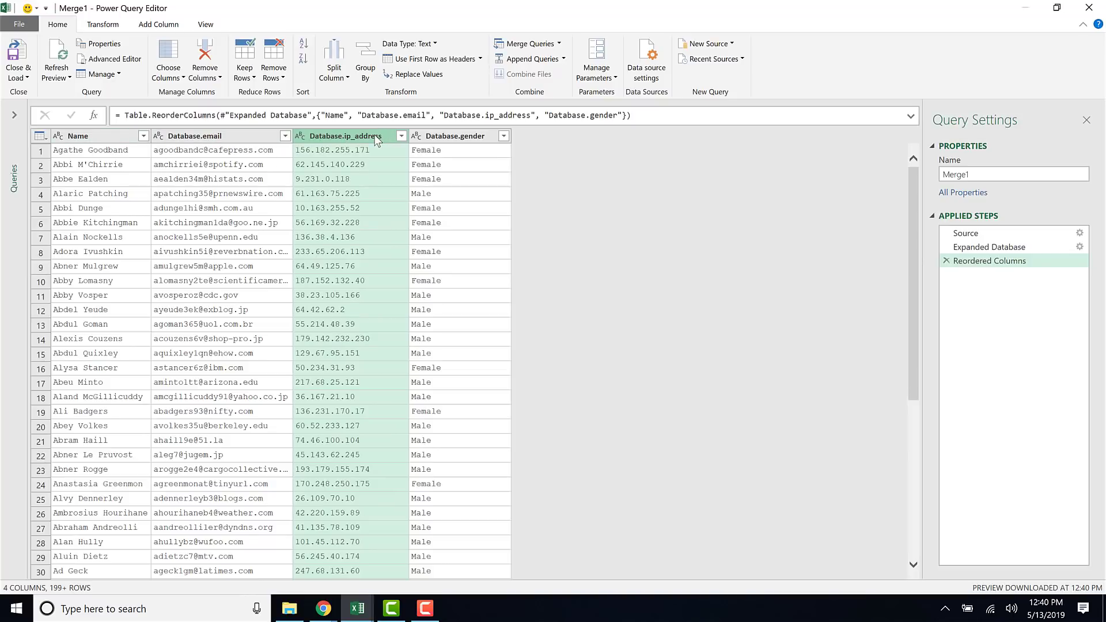
- Rename Database.email to 'email' and Database.ip_address to 'ip address'
click(221, 139)
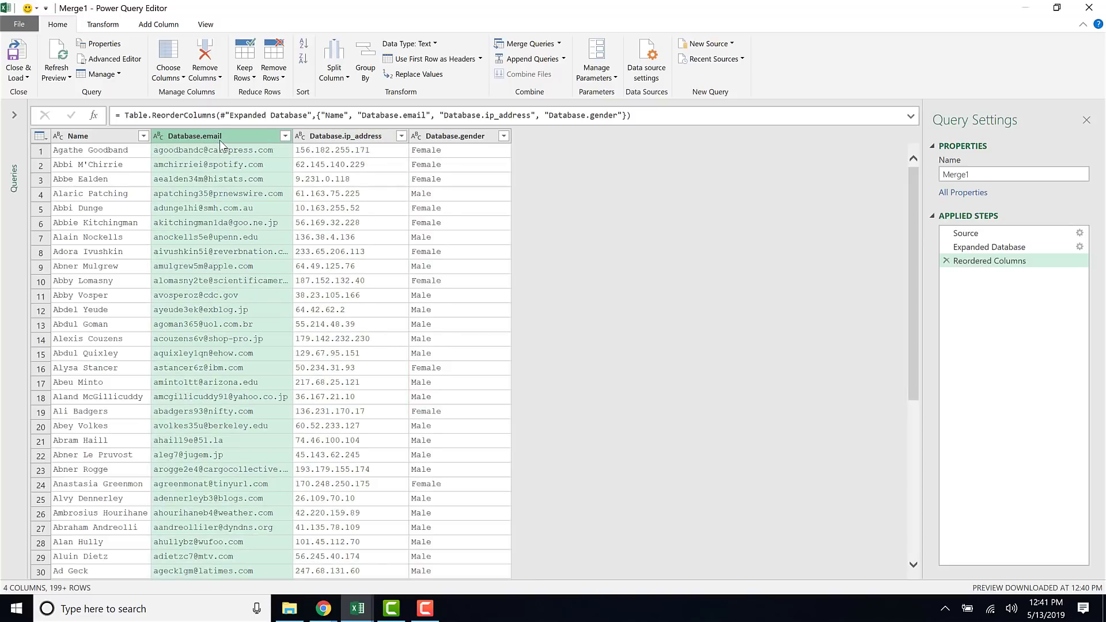
right_click(220, 140)
click(264, 383)
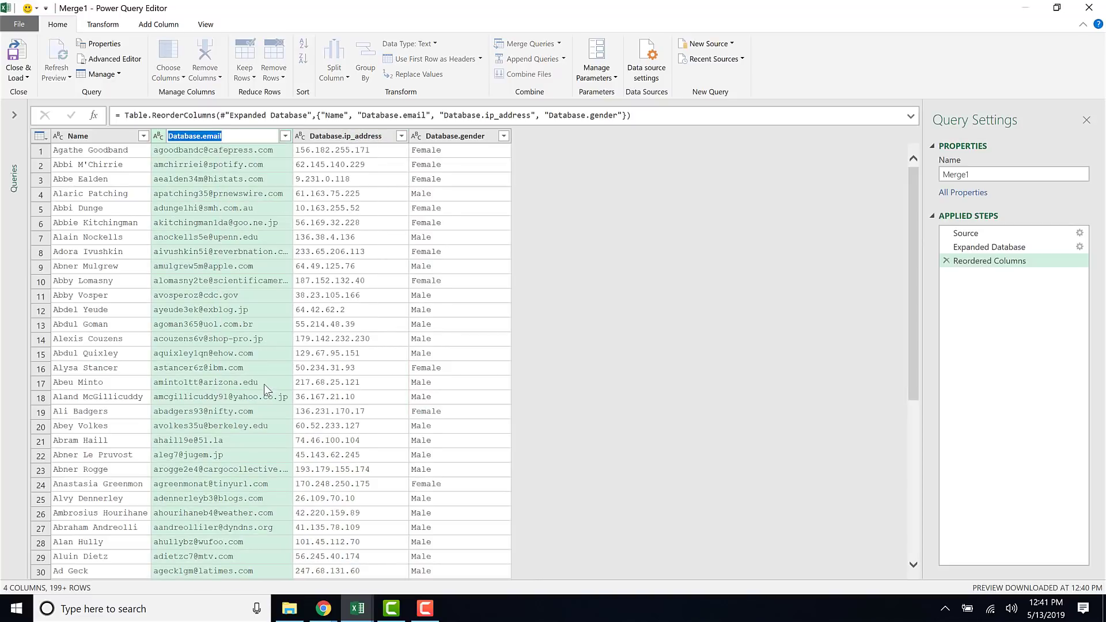
text(email)
key(Return)
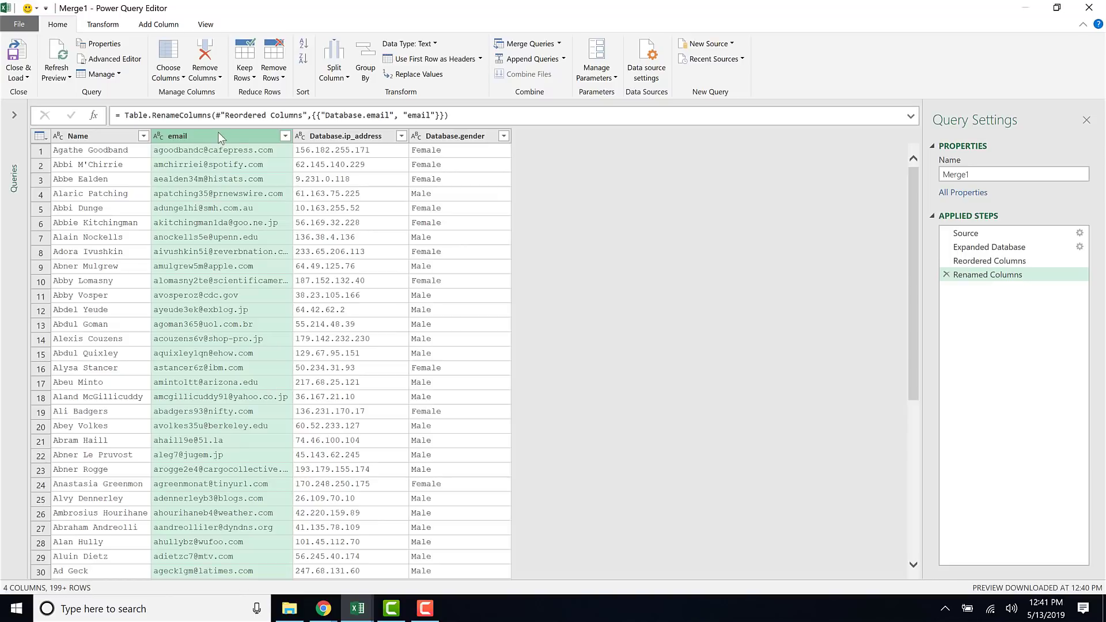
click(353, 138)
right_click(353, 138)
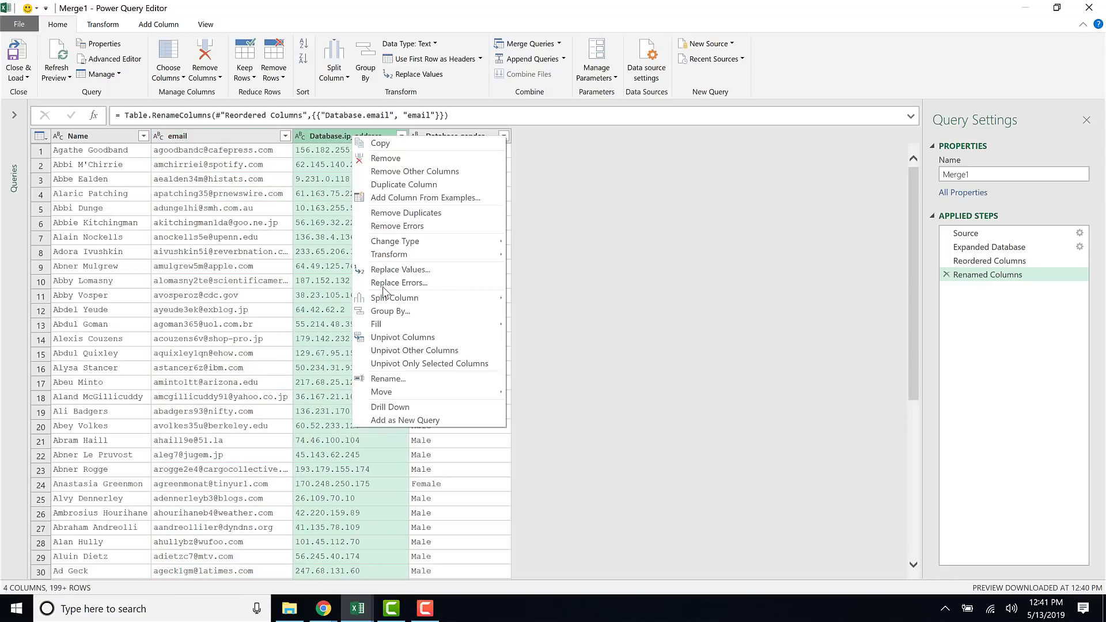
click(397, 380)
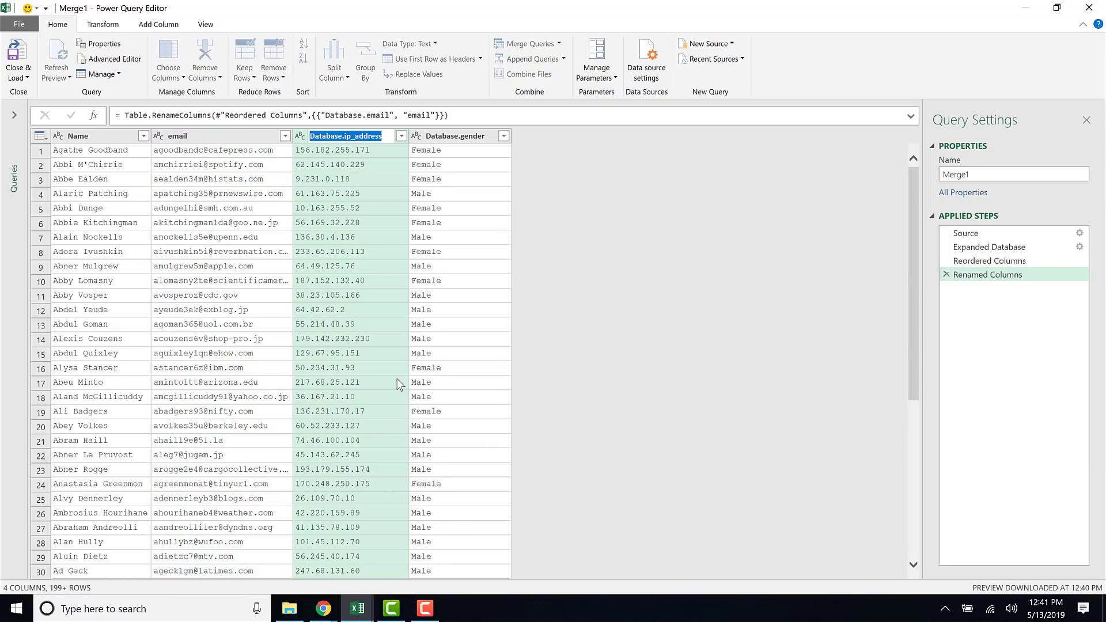
text(ip address)
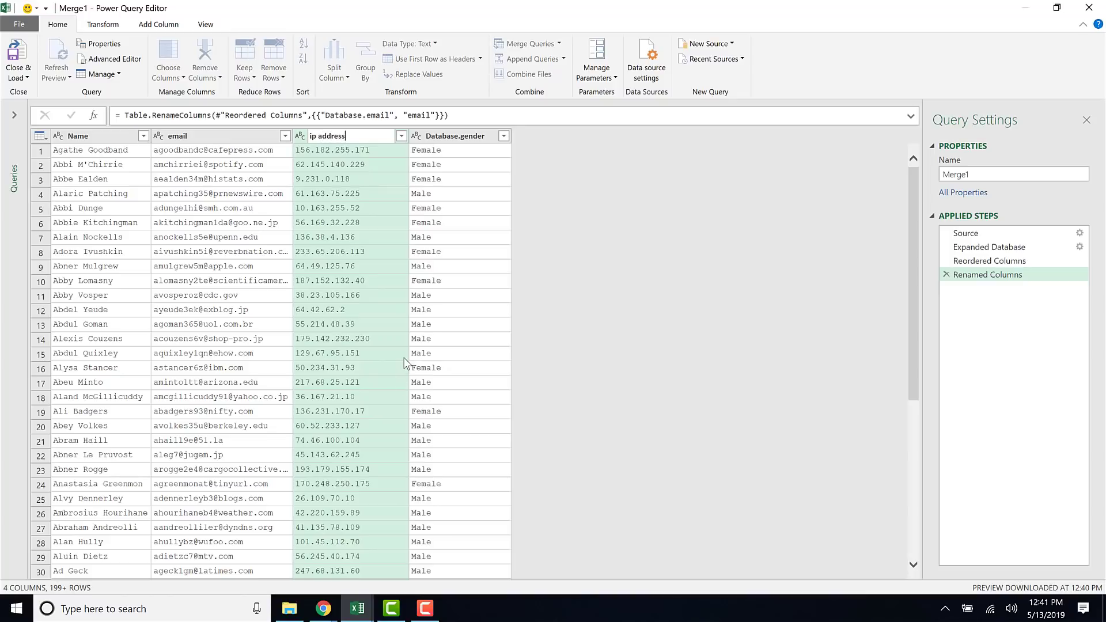
key(Return)
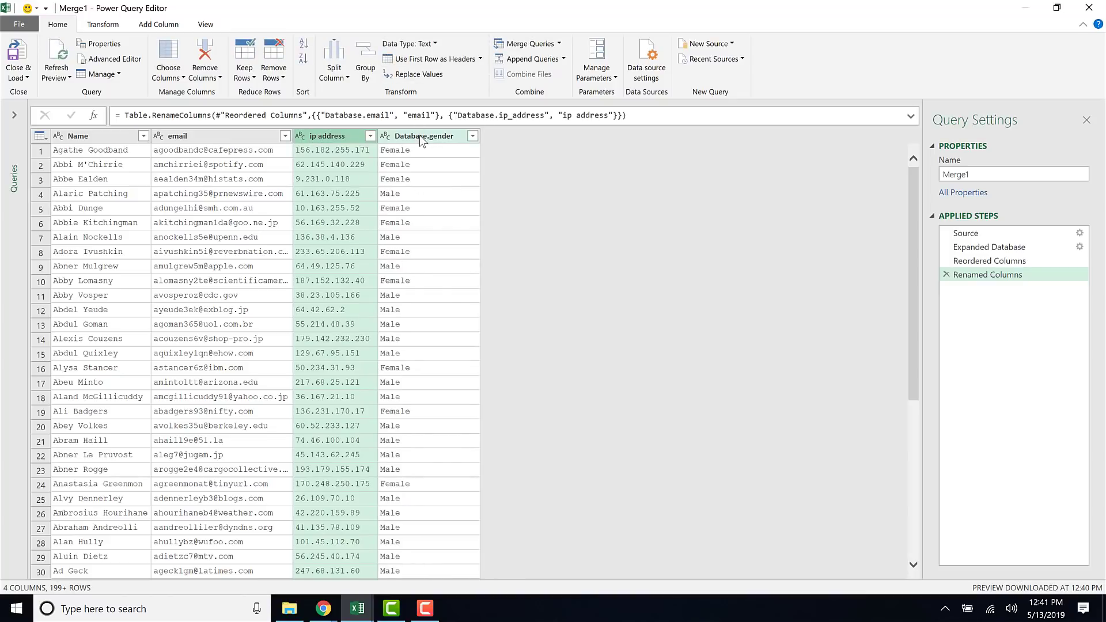
- Rename Database.gender to 'gender' and Name to 'name'
click(422, 139)
right_click(423, 139)
click(453, 384)
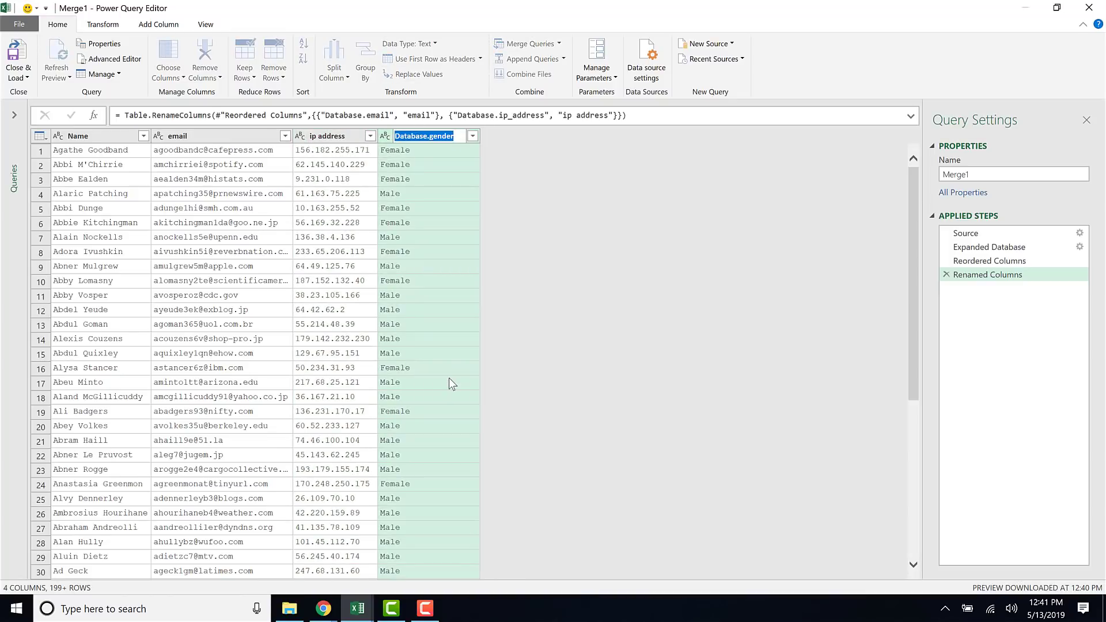
text(gender)
key(Return)
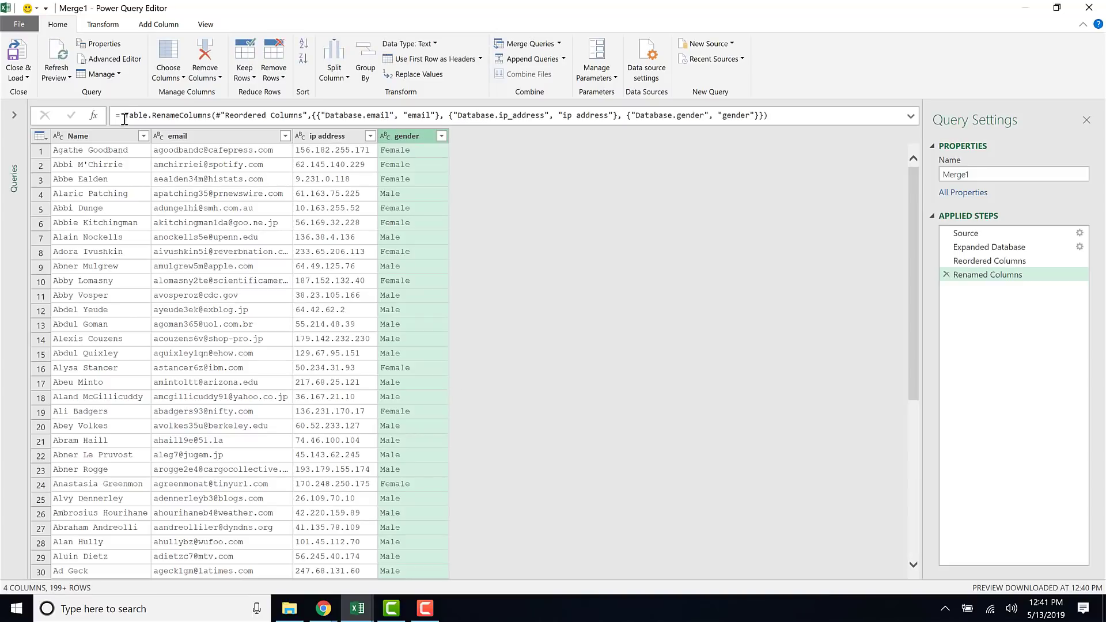
click(75, 136)
right_click(75, 136)
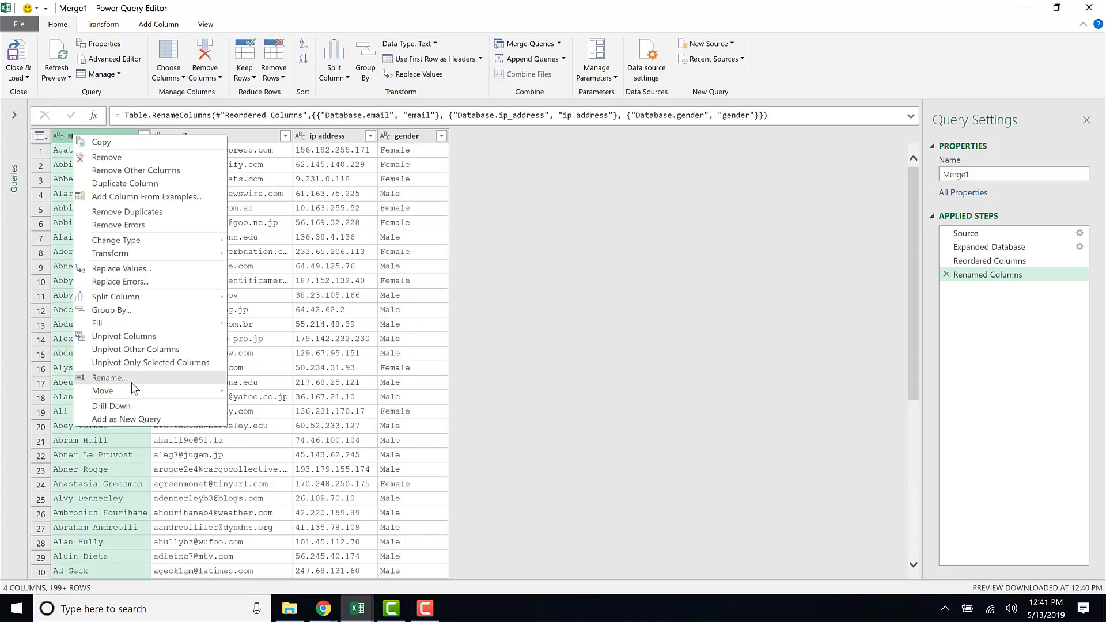
click(132, 382)
text(name)
key(Return)
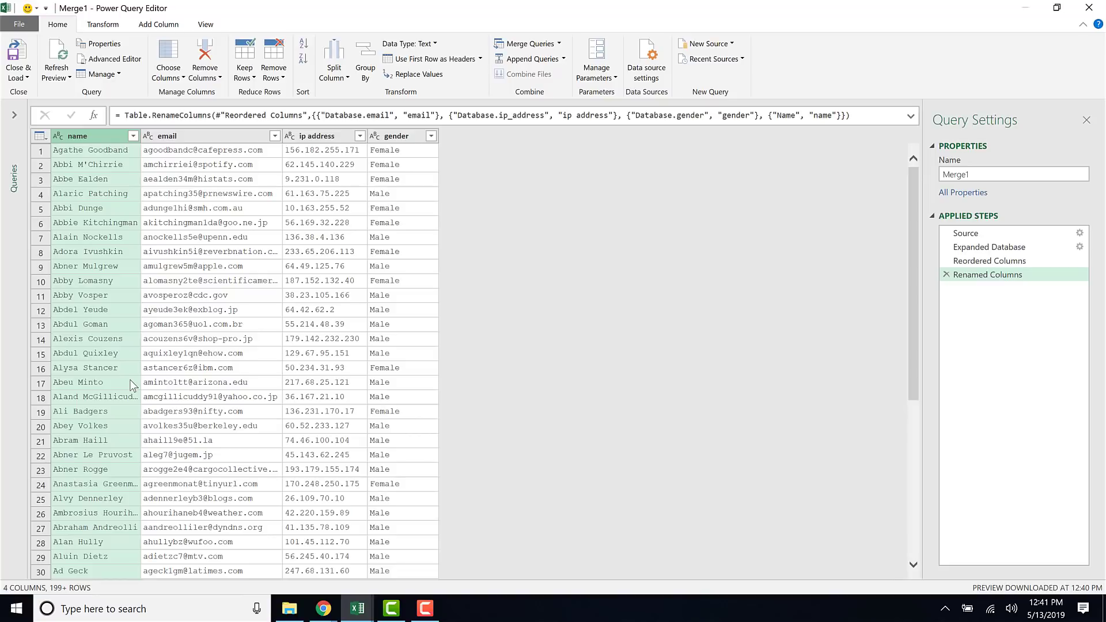
- Load Merge1 as a table onto a new worksheet
click(14, 72)
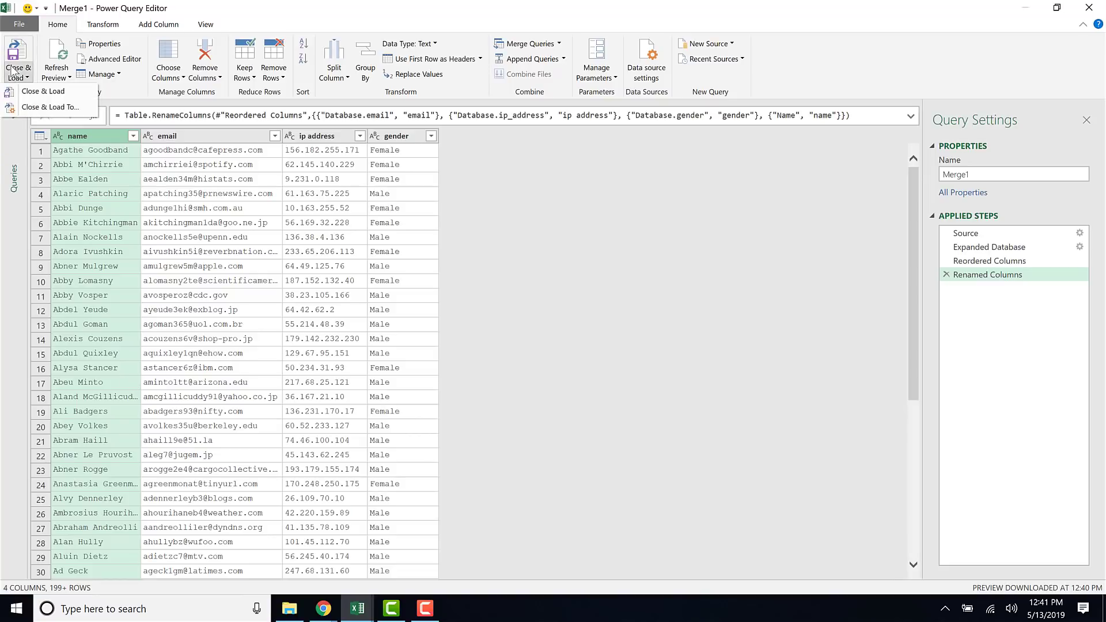
click(43, 107)
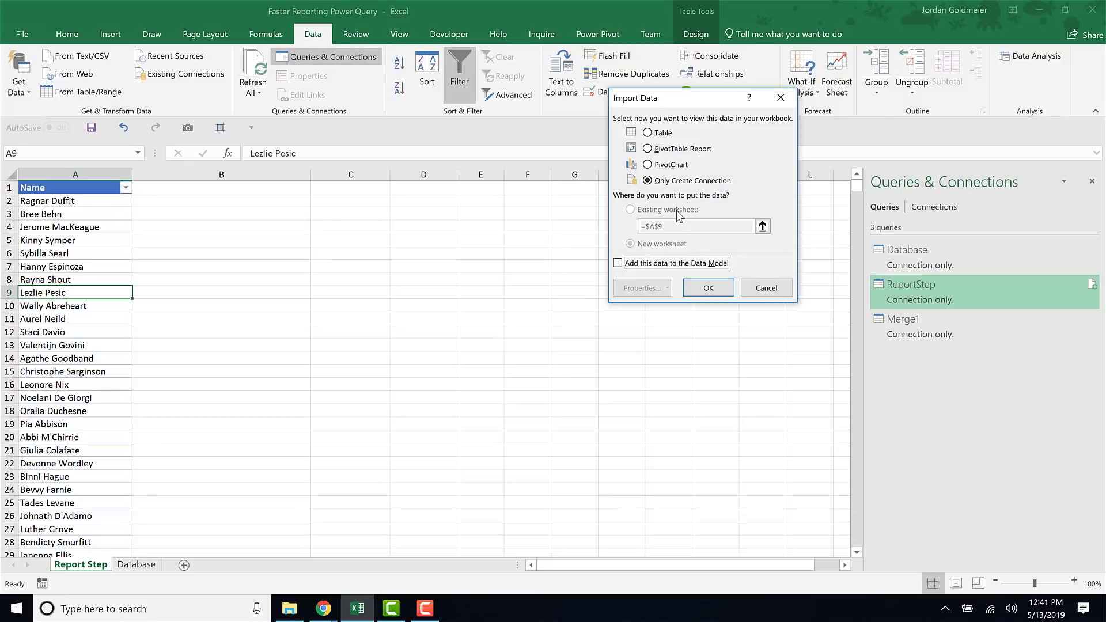
click(662, 134)
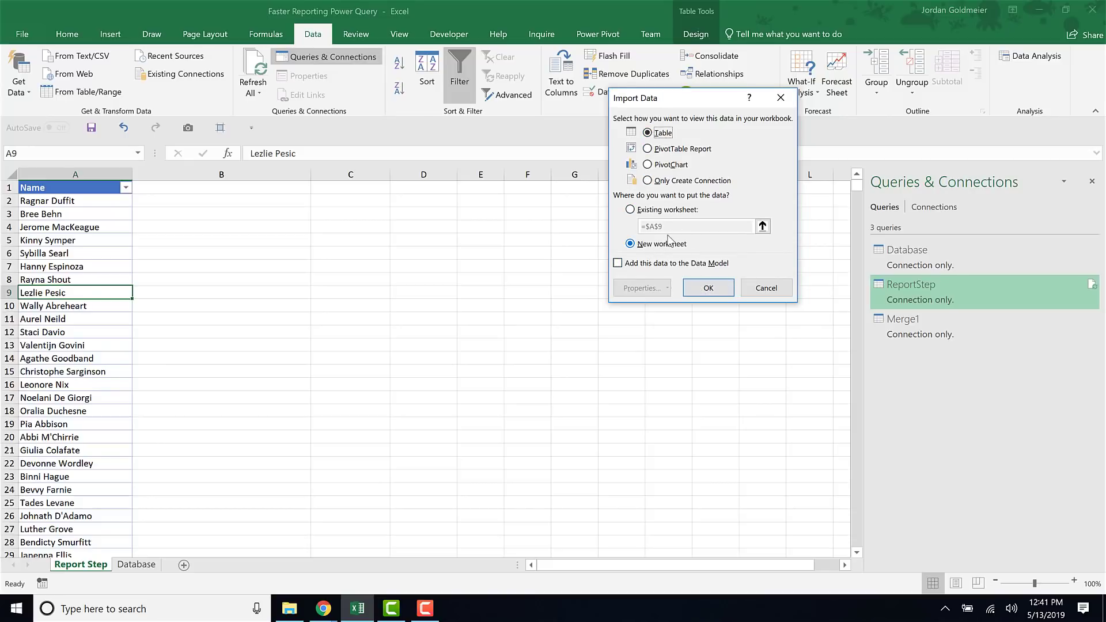
click(712, 288)
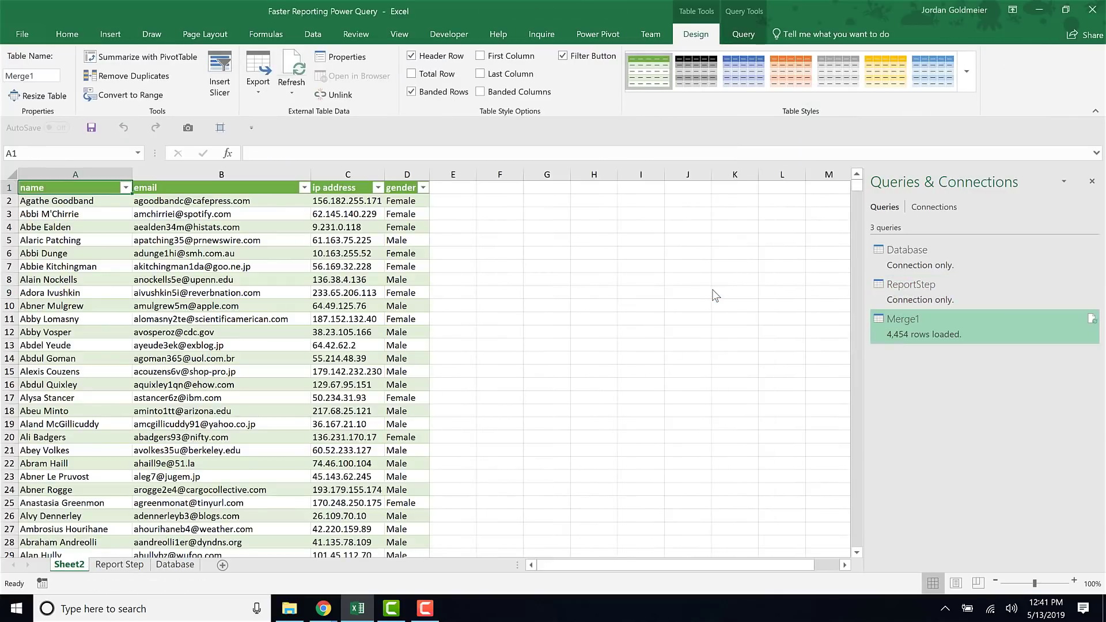
scroll(275, 342, down, 2)
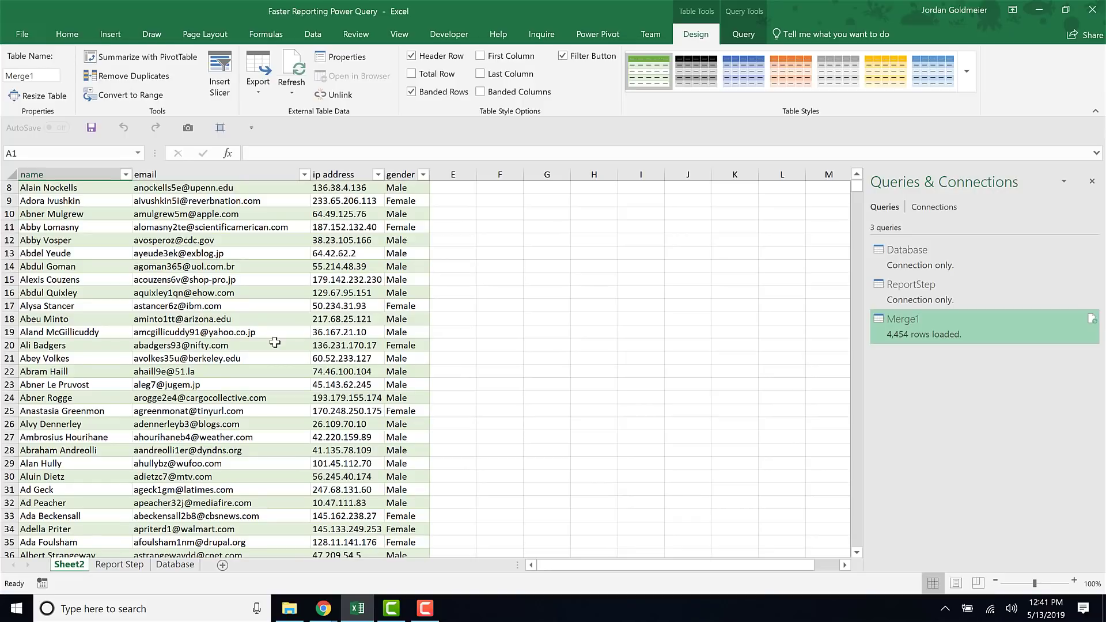
scroll(275, 343, up, 3)
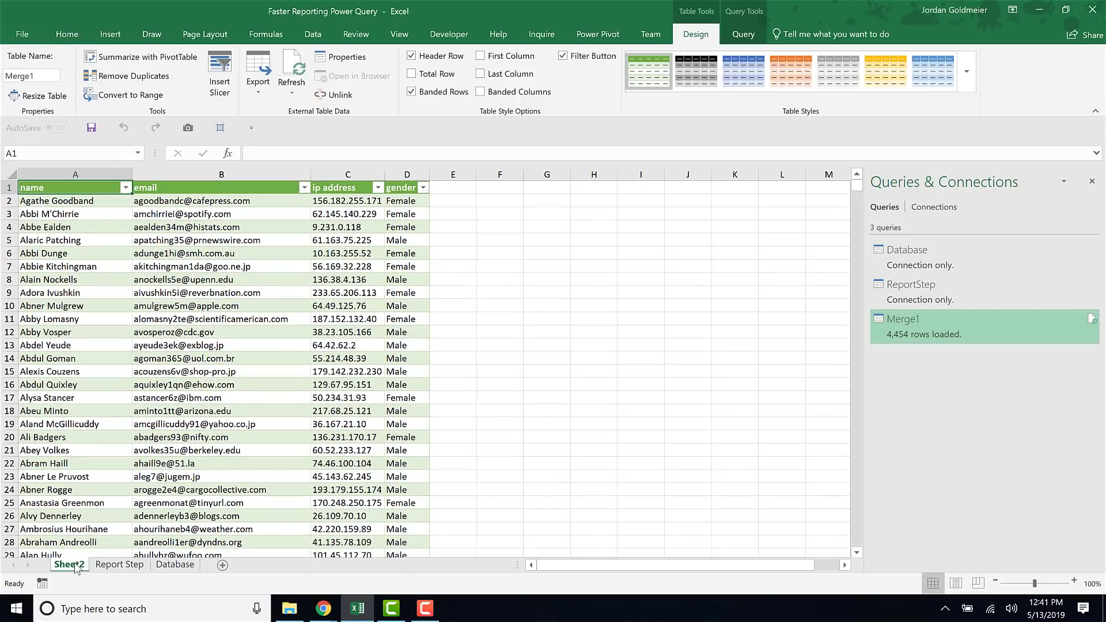
- Rename the new sheet to Final and move it after the Database sheet
click(75, 566)
text(Final)
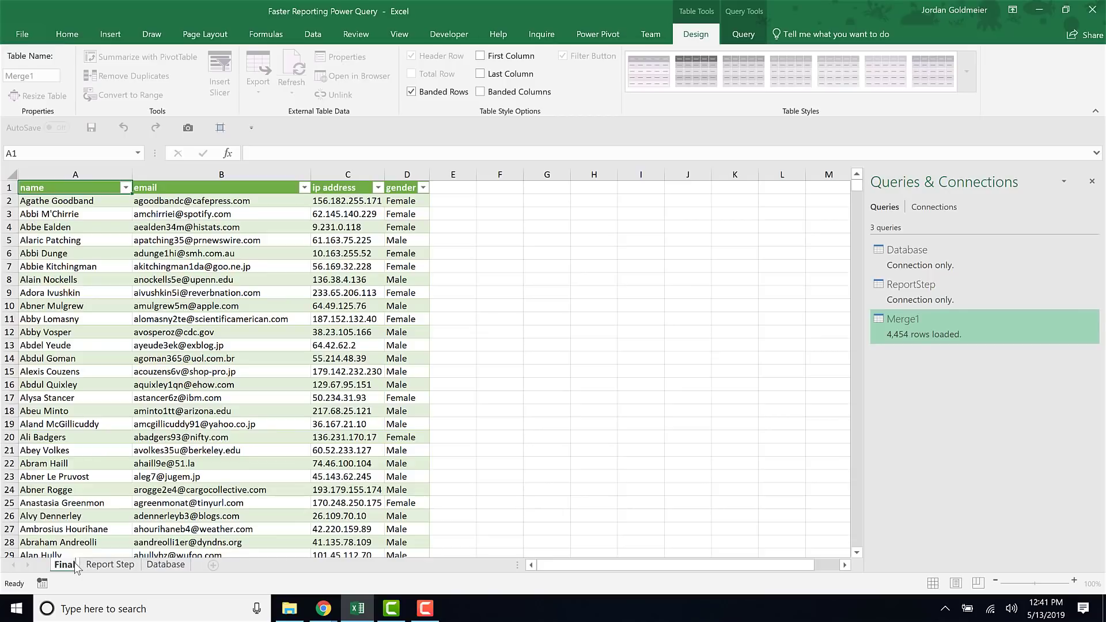
key(Return)
drag(75, 566, 197, 570)
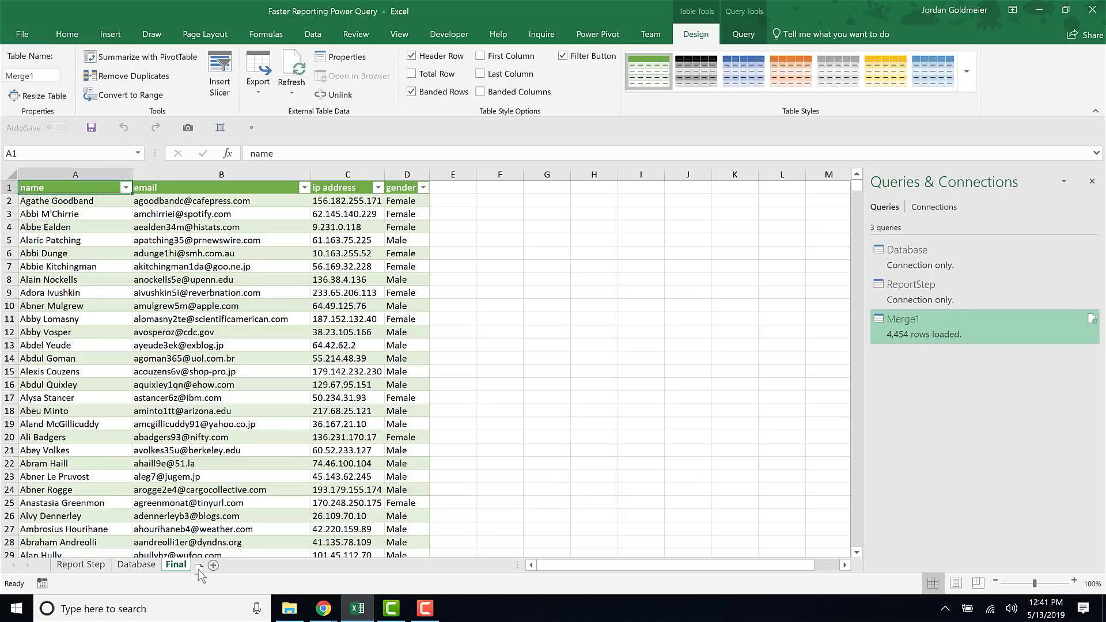
- Try selecting the Report Step names from A21 to the list's end, then return to the top
click(74, 565)
click(81, 410)
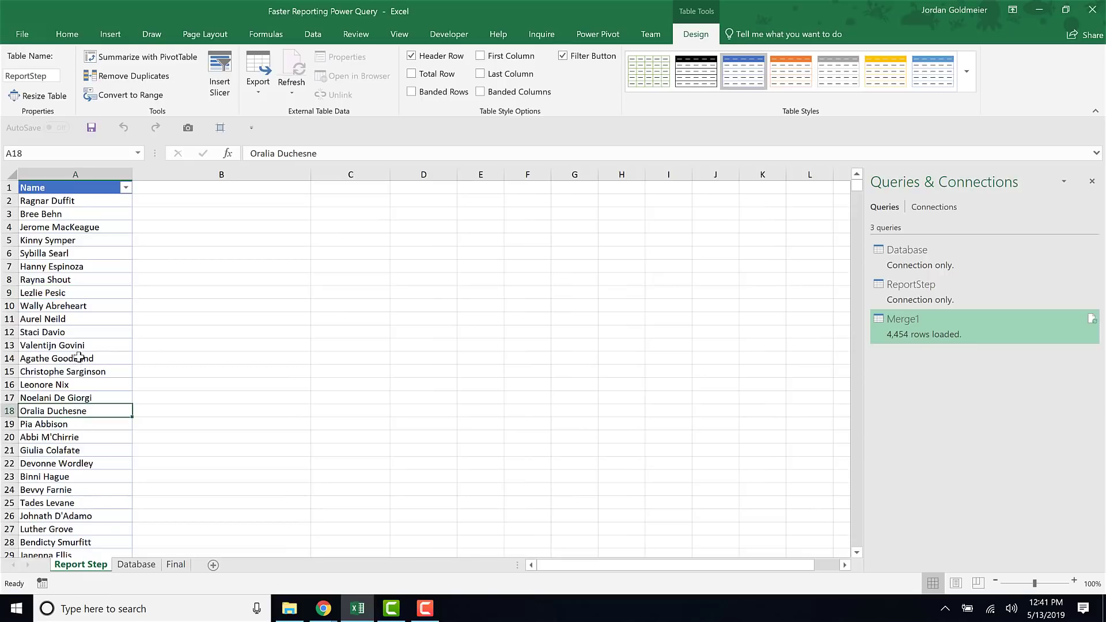
click(62, 453)
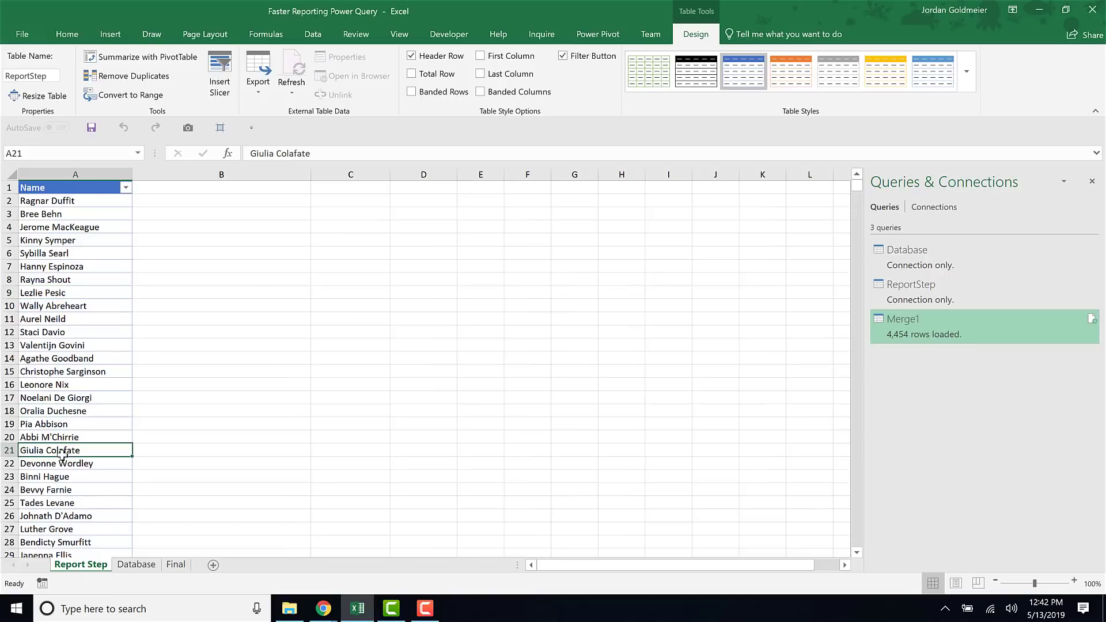
key(ctrl+shift+Down)
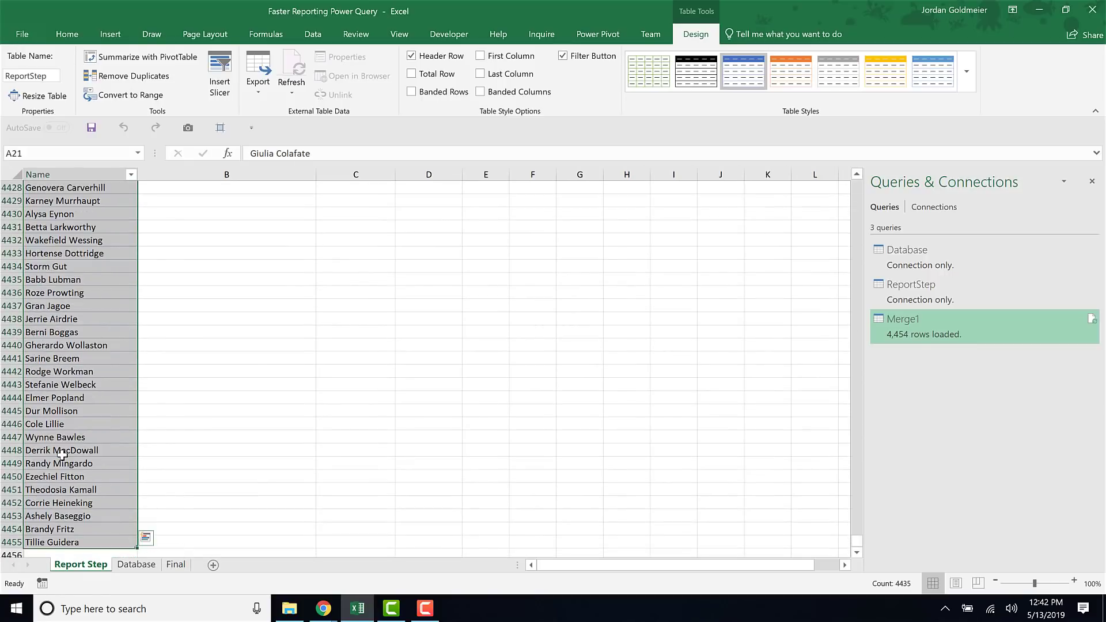
right_click(13, 371)
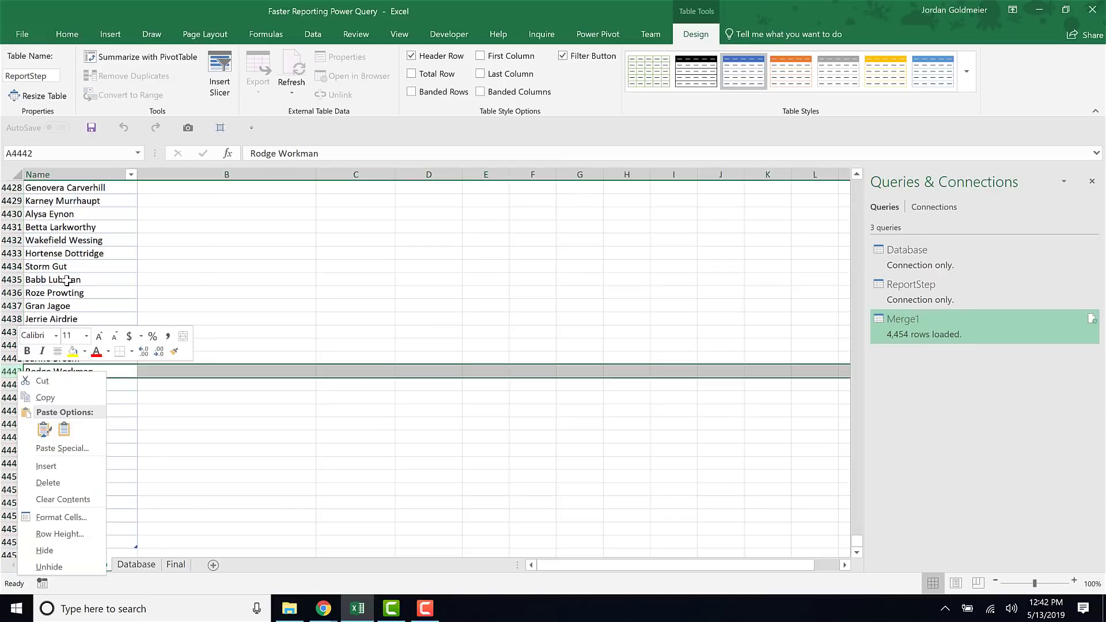
key(Escape)
key(ctrl+Home)
key(Down)
key(Down)
key(Down)
key(Down)
key(Down)
key(Down)
key(Down)
key(Down)
key(Down)
key(Down)
key(Down)
key(Down)
key(Down)
key(Down)
key(Down)
key(Down)
key(Down)
key(Down)
key(Down)
key(Down)
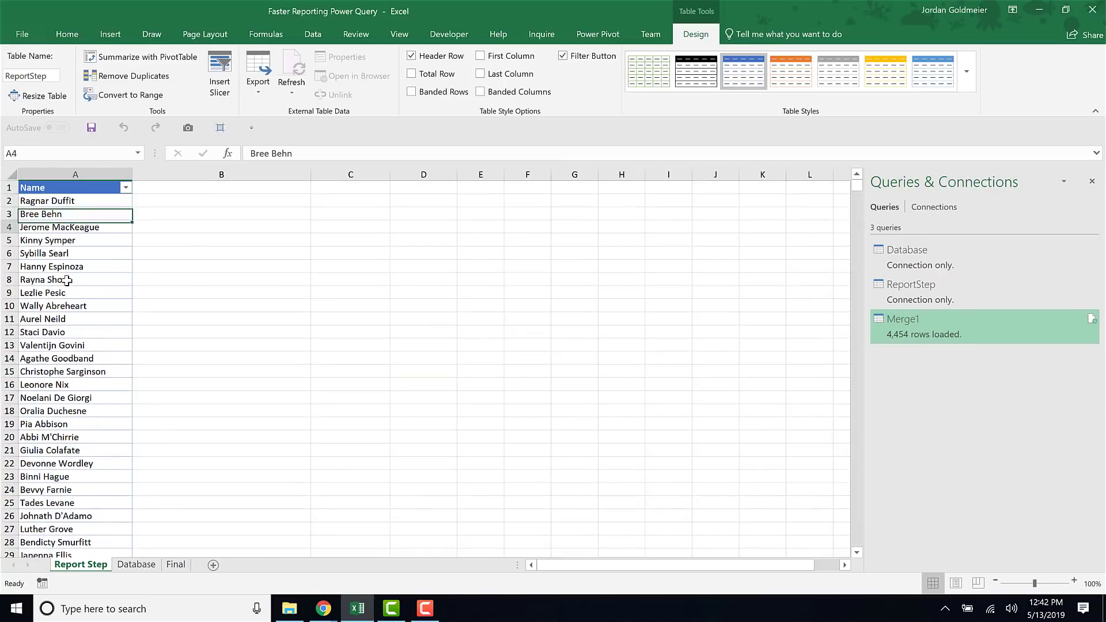
key(Up)
key(ctrl+shift+Down)
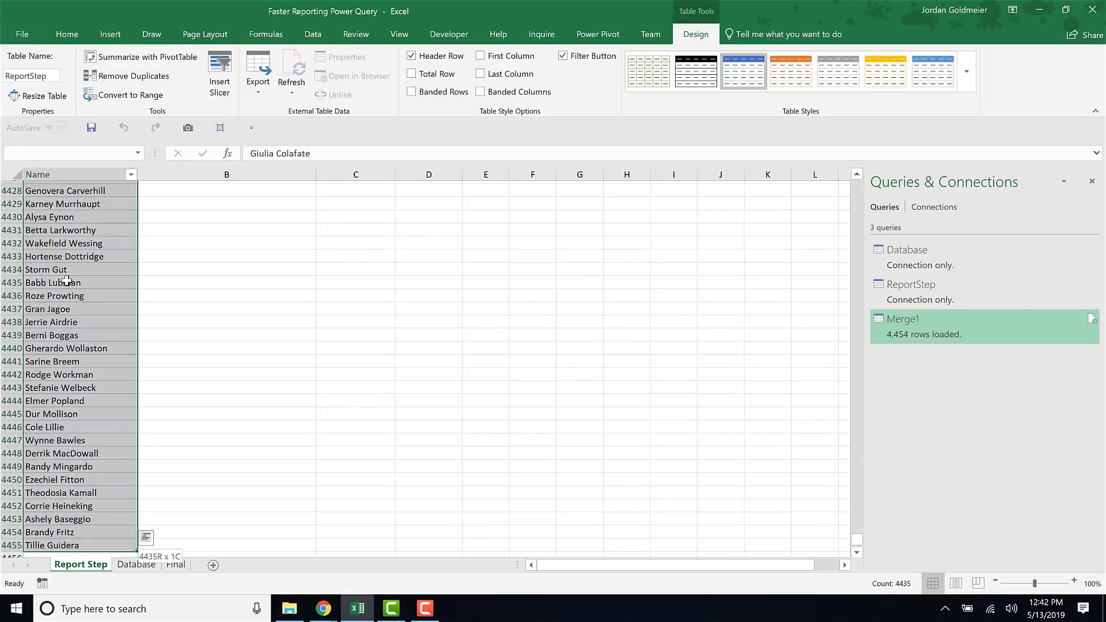
right_click(11, 292)
key(Escape)
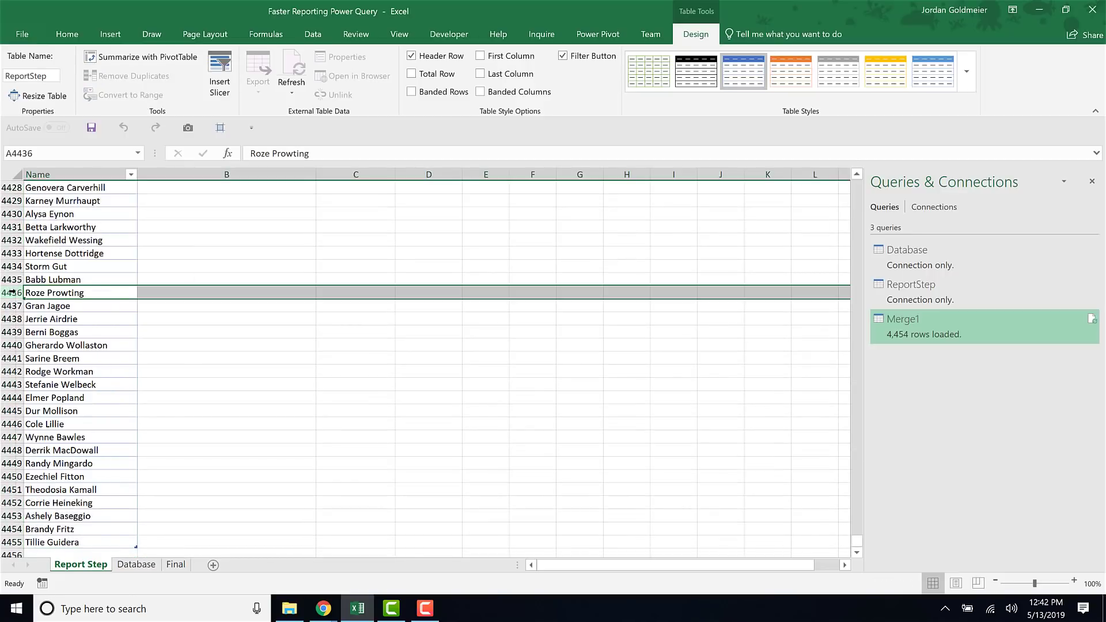
click(58, 249)
key(ctrl+Home)
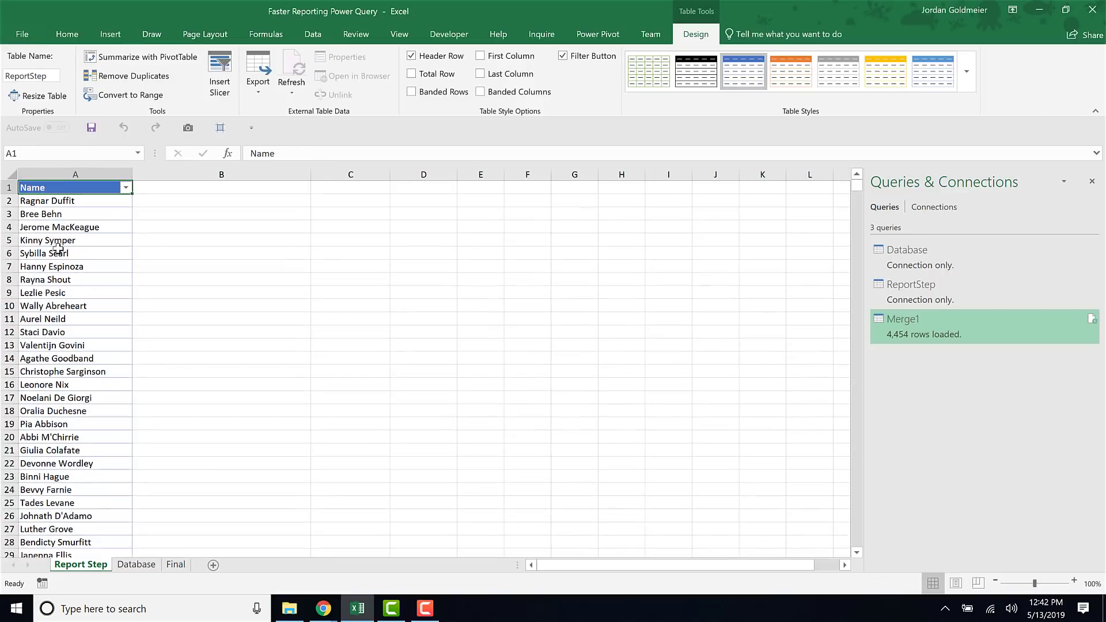
- Delete rows 12 through 4455, leaving only the first ten names
click(8, 331)
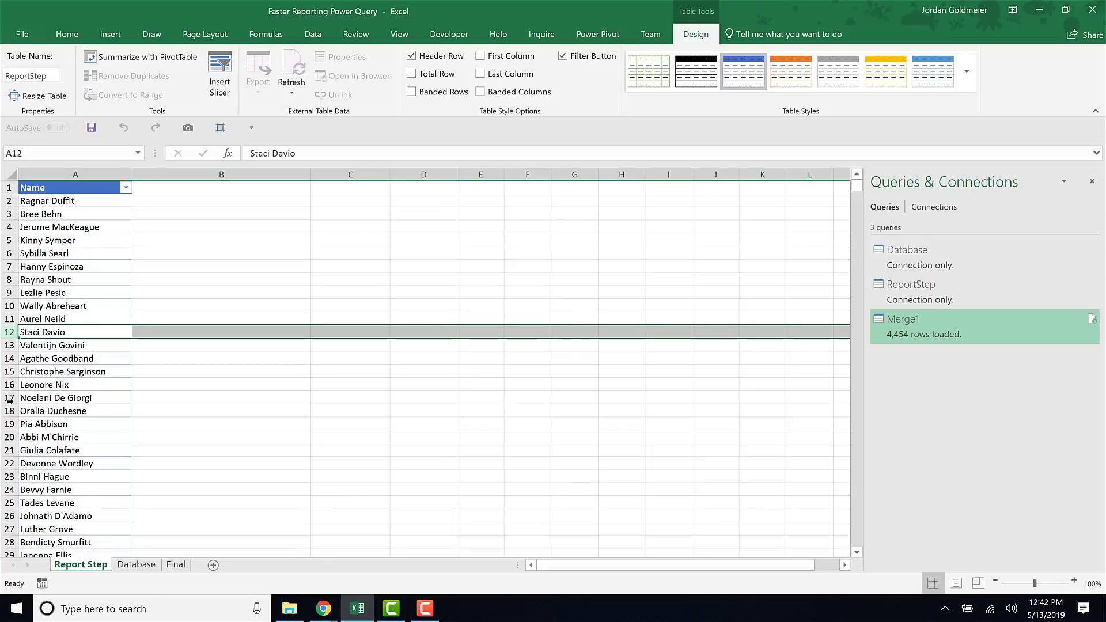
key(ctrl+shift+Down)
right_click(10, 401)
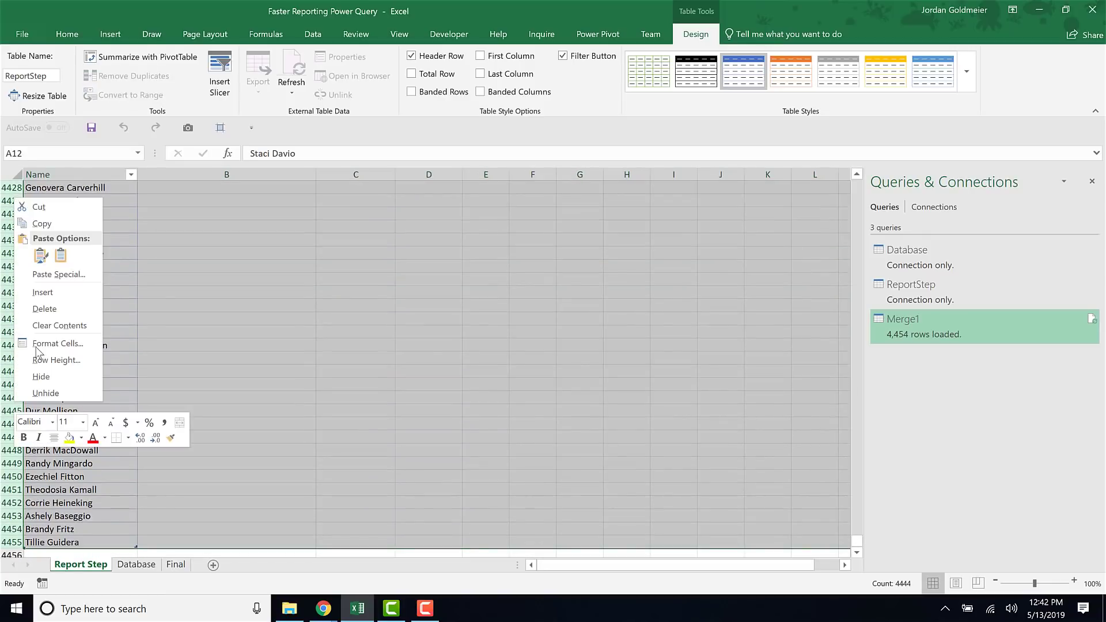
click(44, 309)
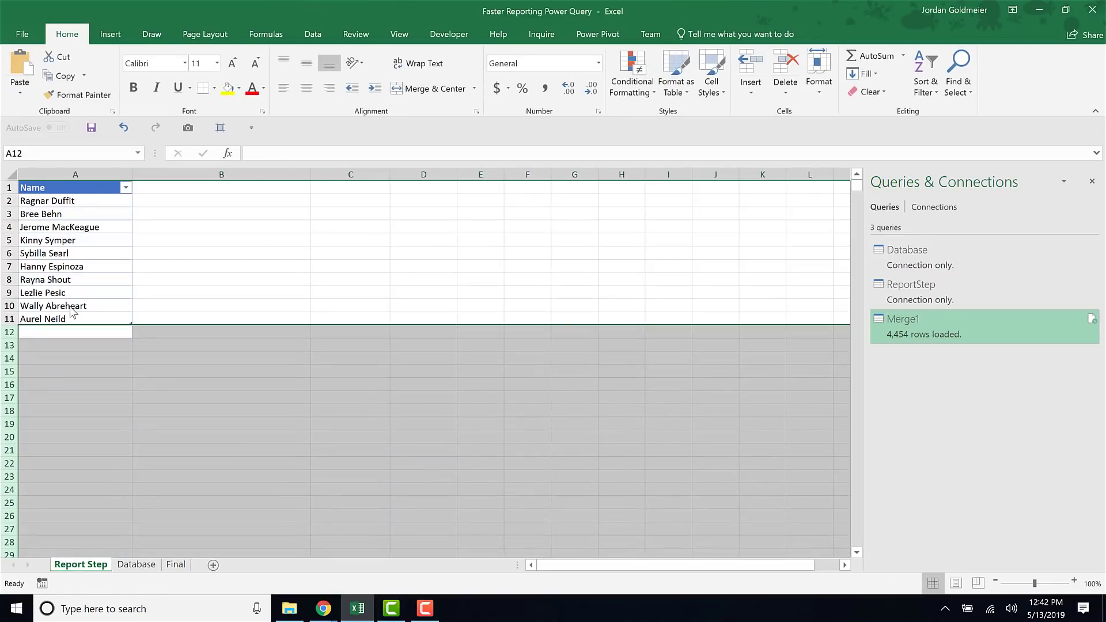
click(70, 306)
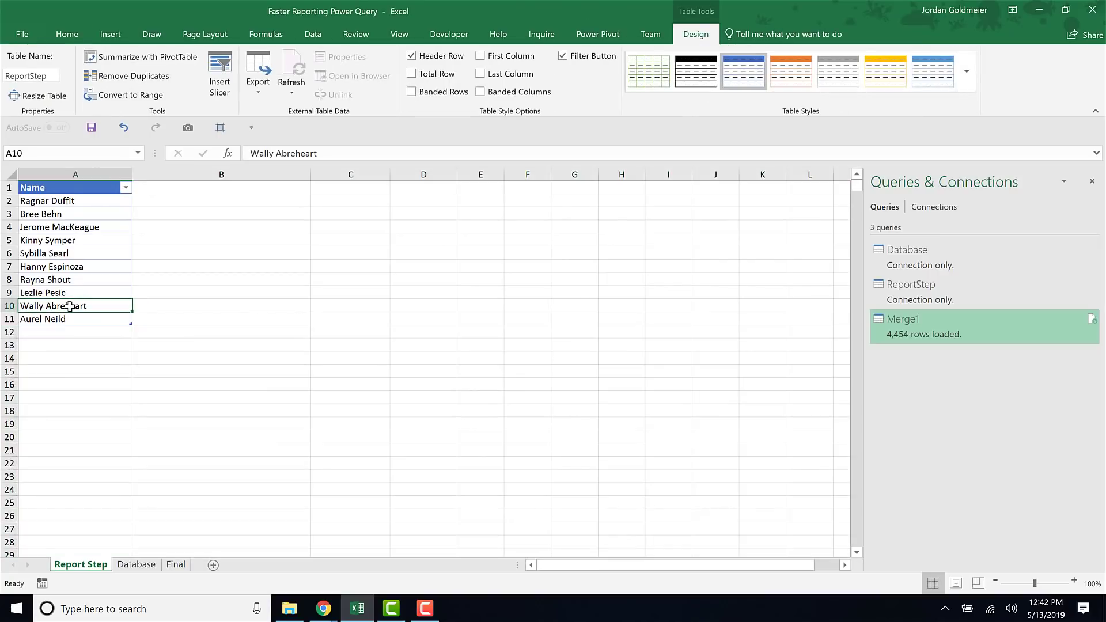
- Refresh the Final table so it reloads from the trimmed ten-name list
click(175, 564)
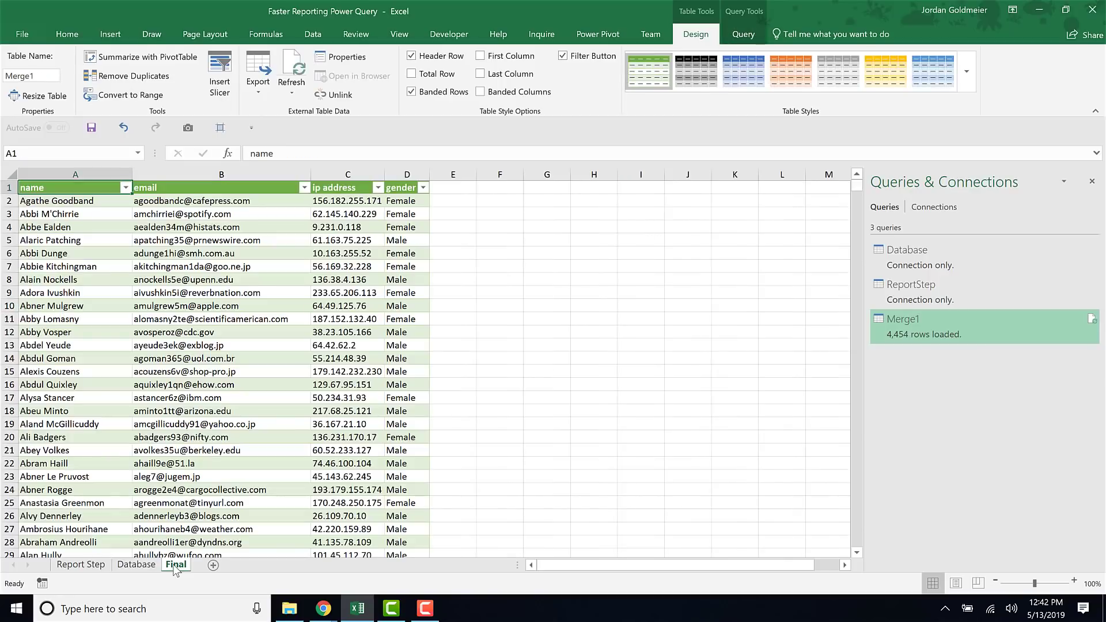
click(121, 282)
click(288, 58)
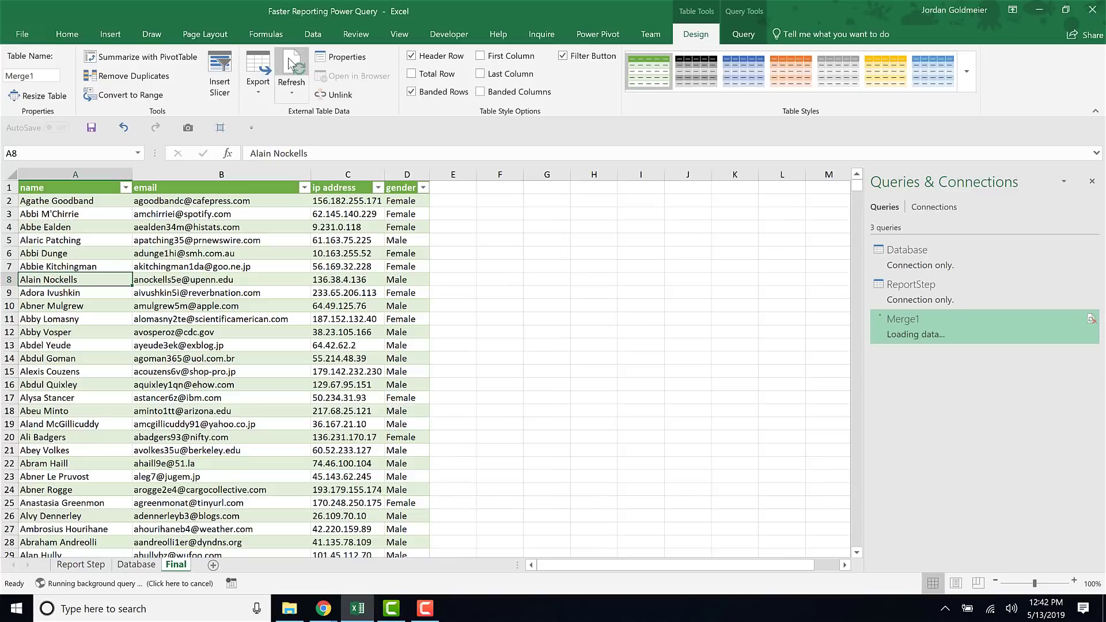